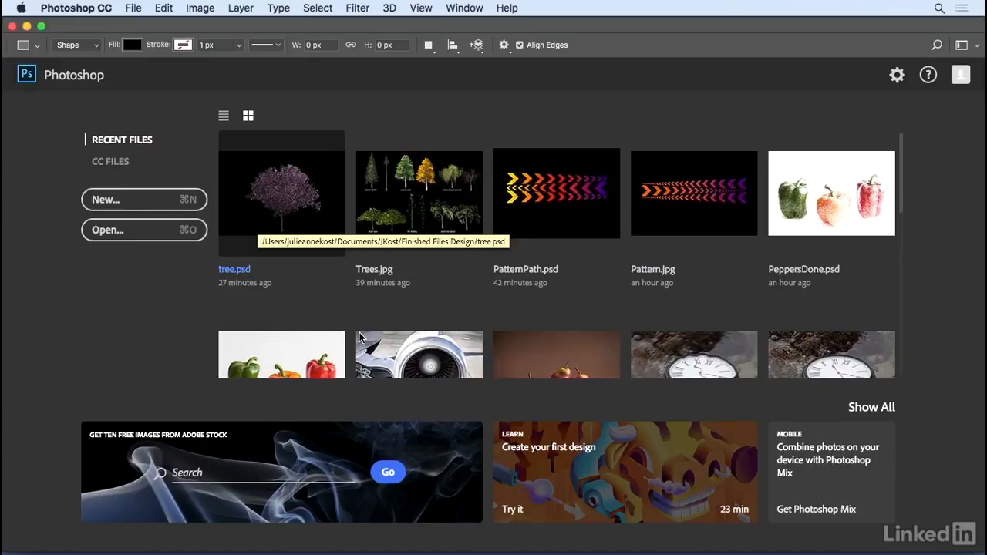
Create a new 6 × 4 inch document at 300 pixels/inch in RGB Color with a white background.
left_click(149, 200)
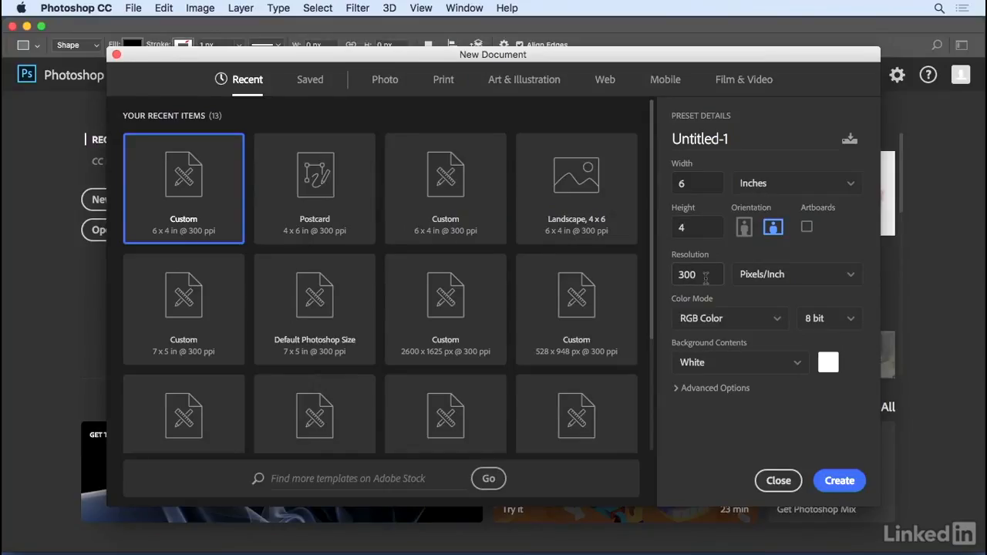
left_click(839, 481)
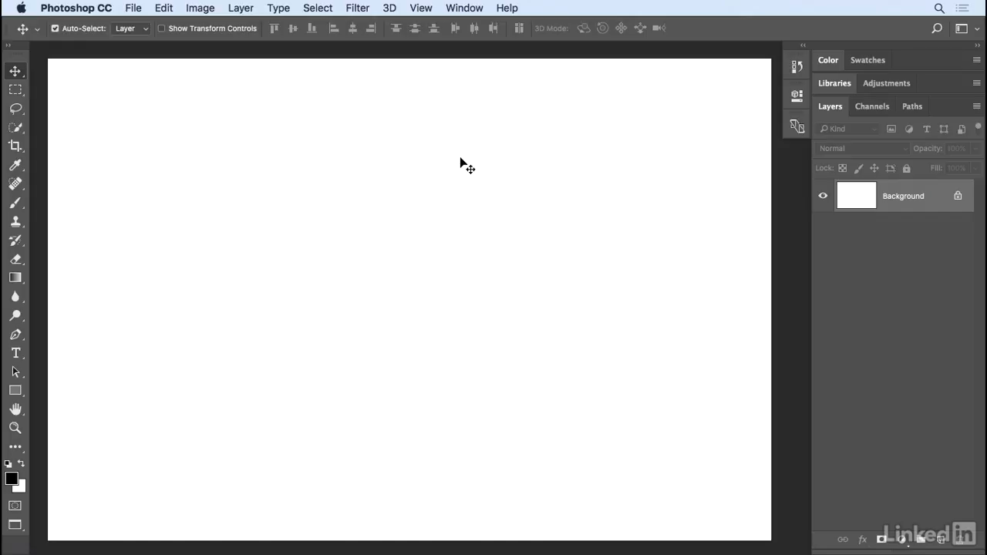
Activate the Rectangle tool and keep its drawing mode set to Shape.
key("u")
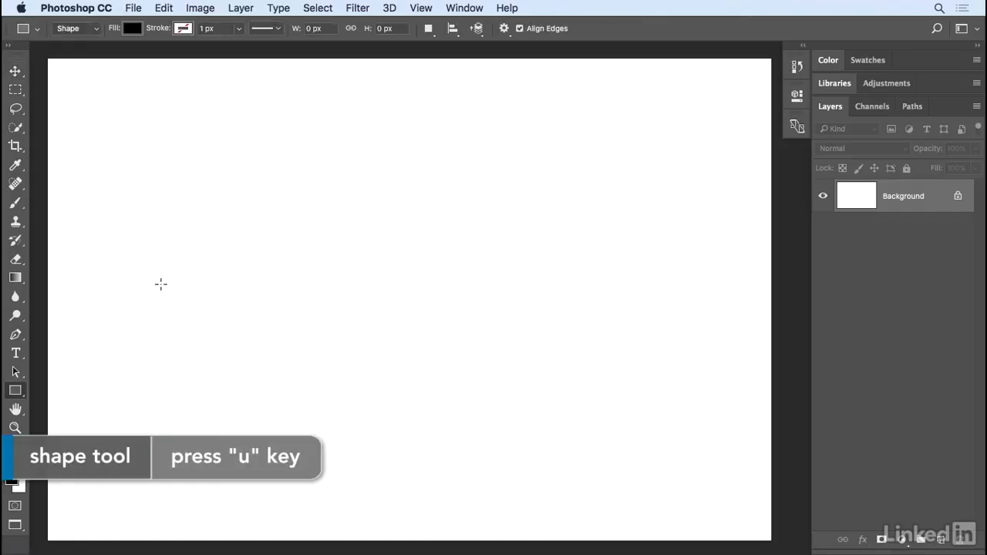
left_click(18, 391)
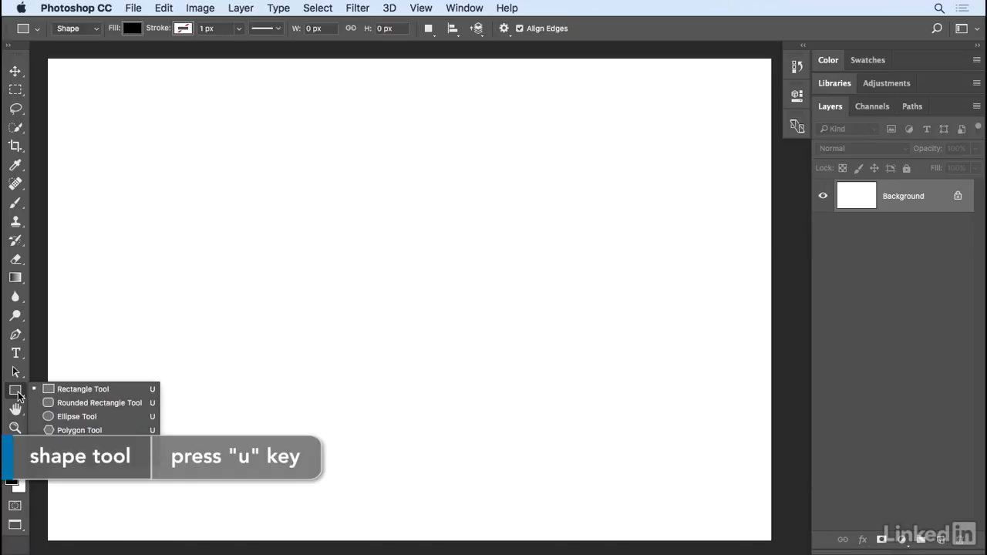
left_click(130, 388)
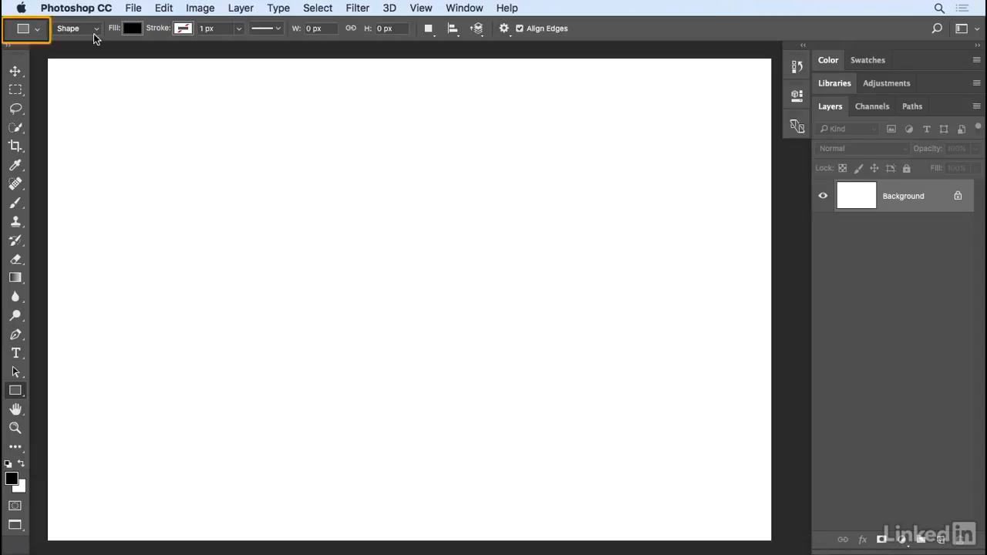
right_click(41, 32)
left_click(42, 36)
left_click(96, 30)
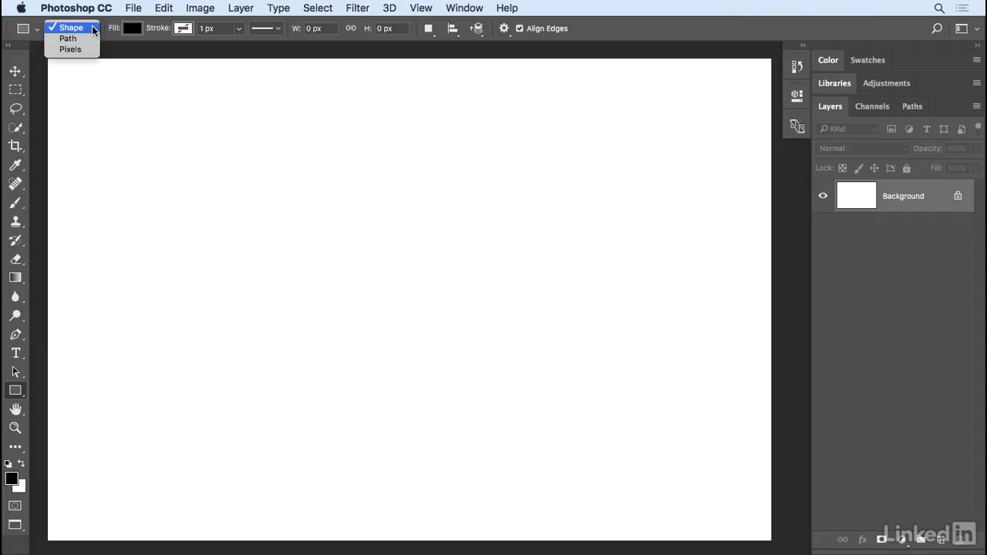
left_click(86, 29)
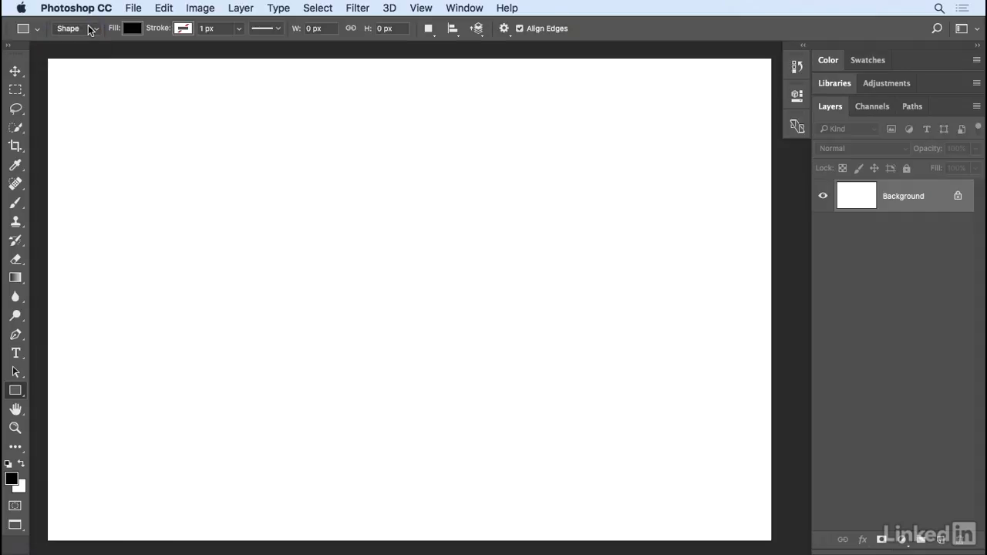
Look through the none, solid, gradient and pattern fill types for the shape, ending on solid color.
left_click(133, 29)
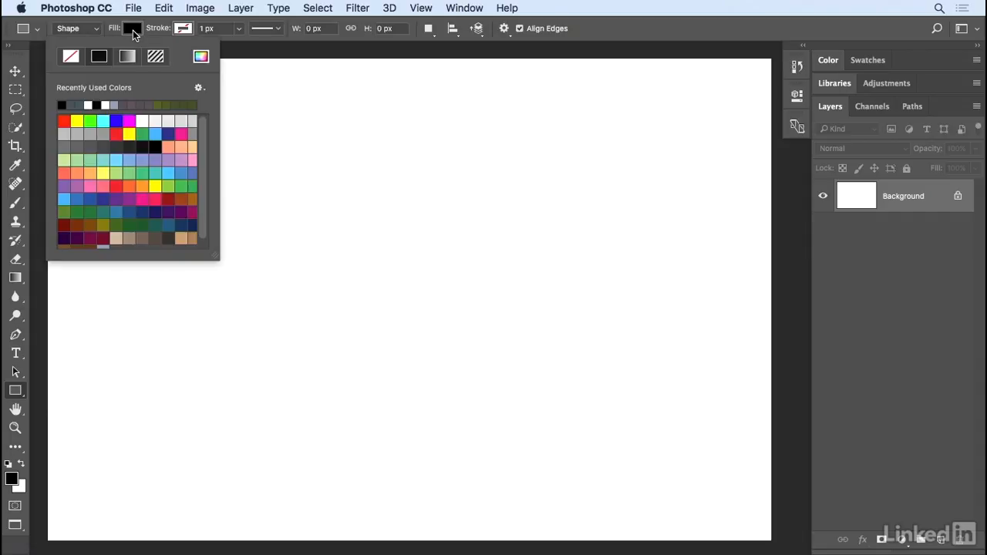
left_click(70, 56)
left_click(99, 59)
left_click(123, 56)
left_click(157, 61)
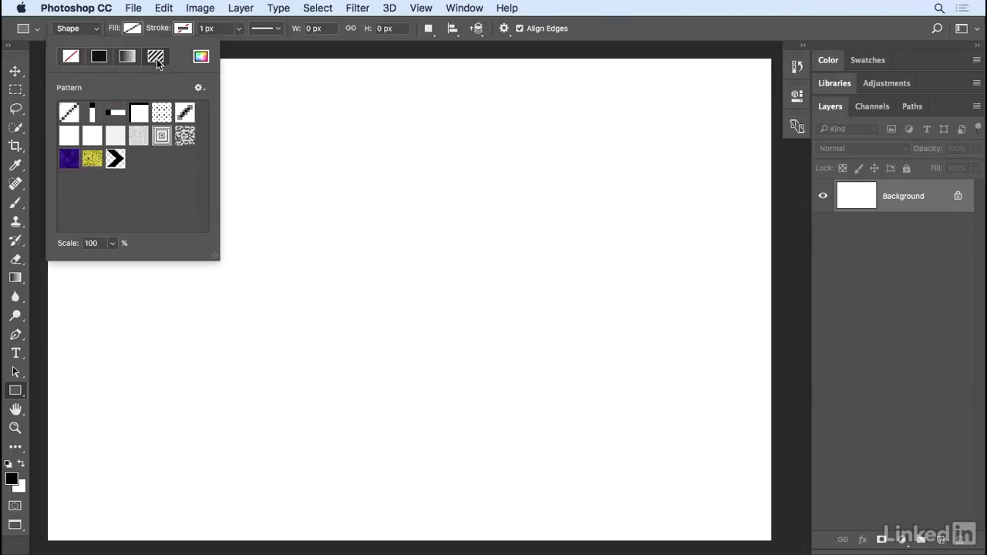
left_click(98, 59)
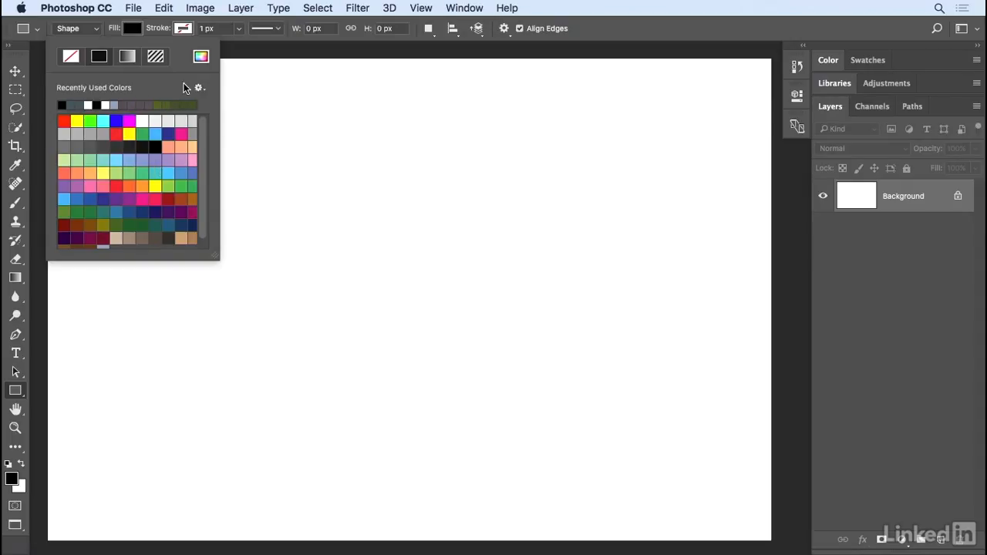
Set the shape's fill to the muted blue 5c7897 with the Color Picker.
left_click(194, 58)
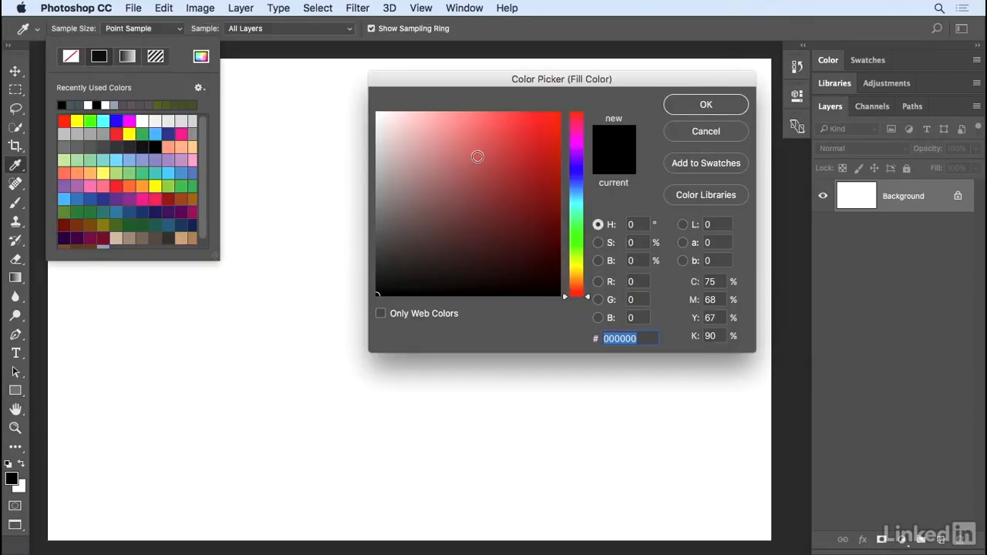
left_click(539, 183)
left_click_drag(576, 175, 579, 188)
left_click_drag(500, 189, 448, 187)
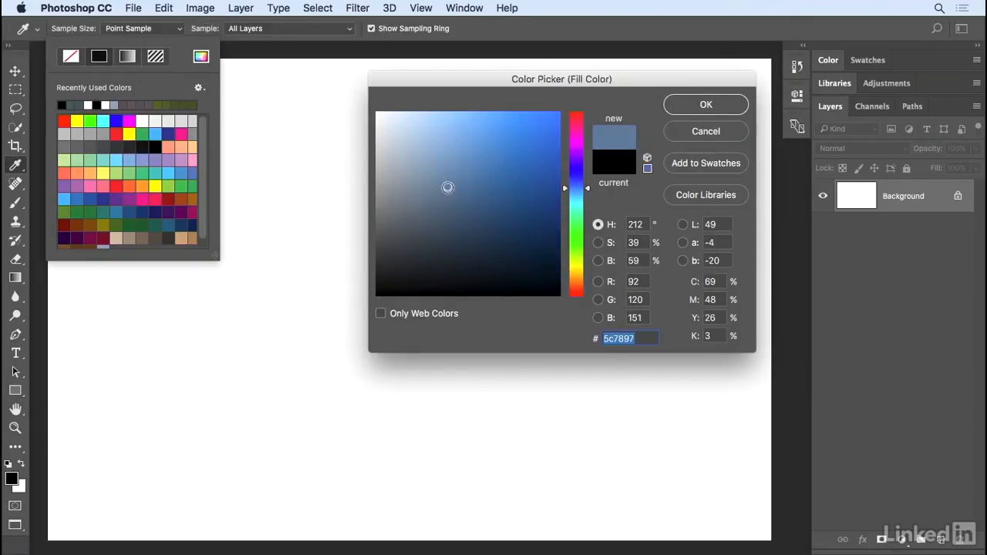
left_click(691, 110)
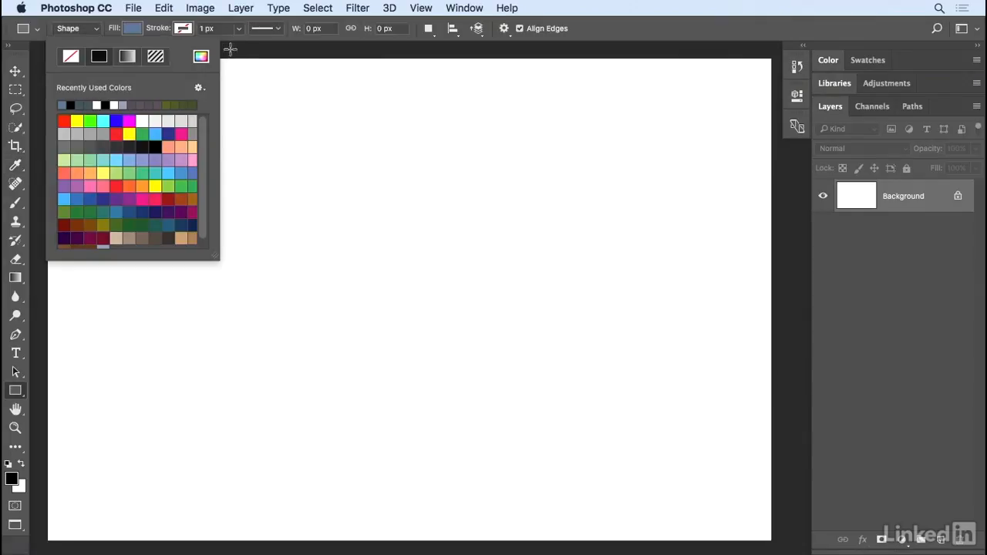
Try solid, gradient and pattern strokes for the shape, and set the stroke back to none.
left_click(185, 31)
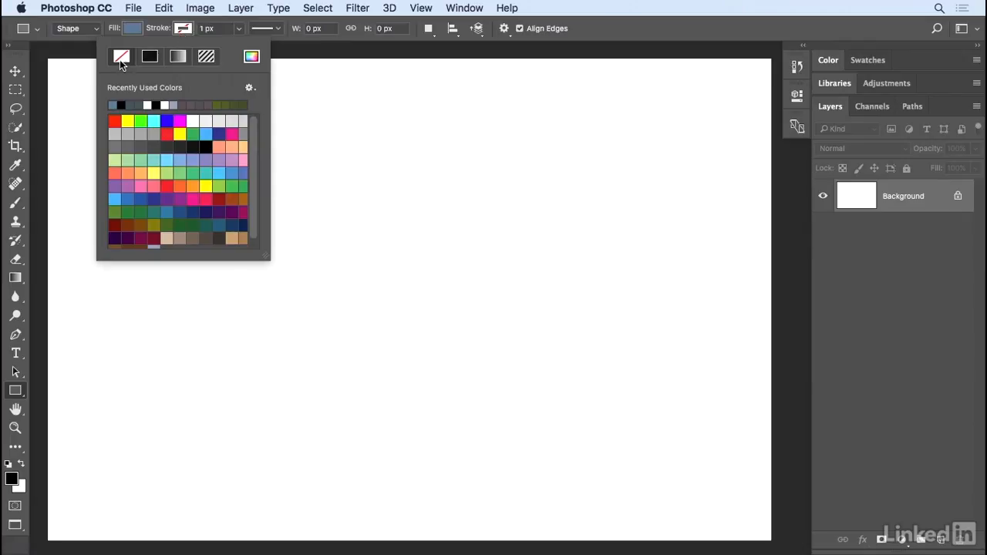
left_click(152, 58)
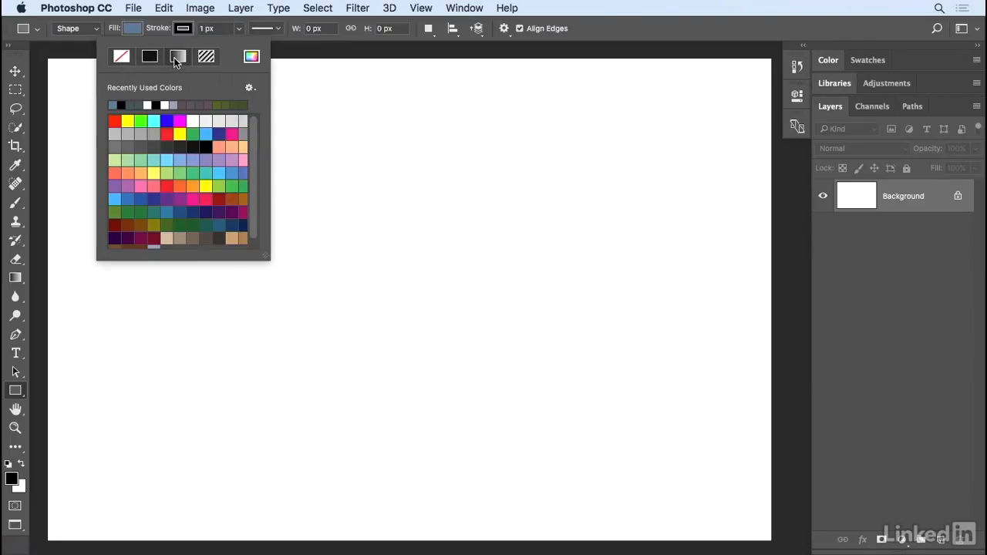
left_click(177, 59)
left_click(206, 57)
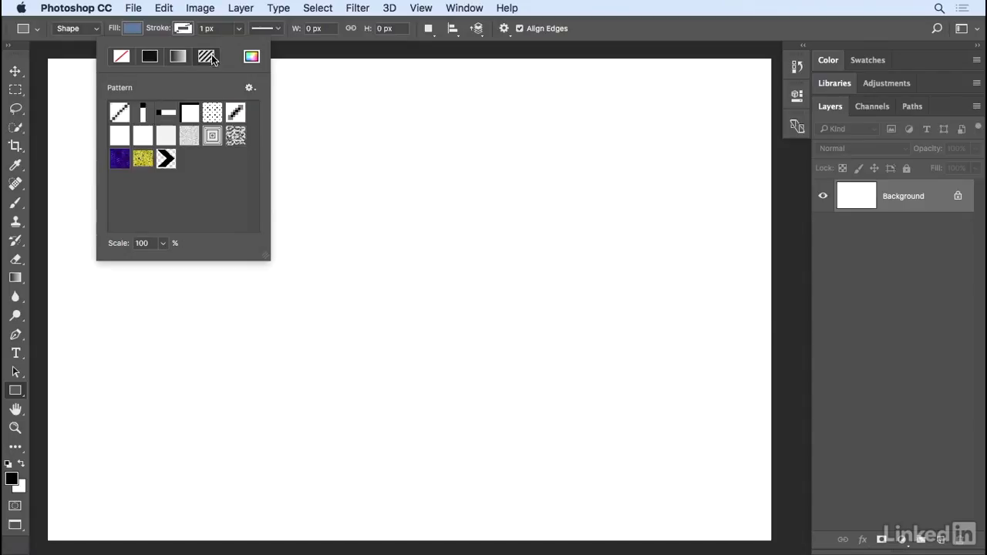
left_click(121, 56)
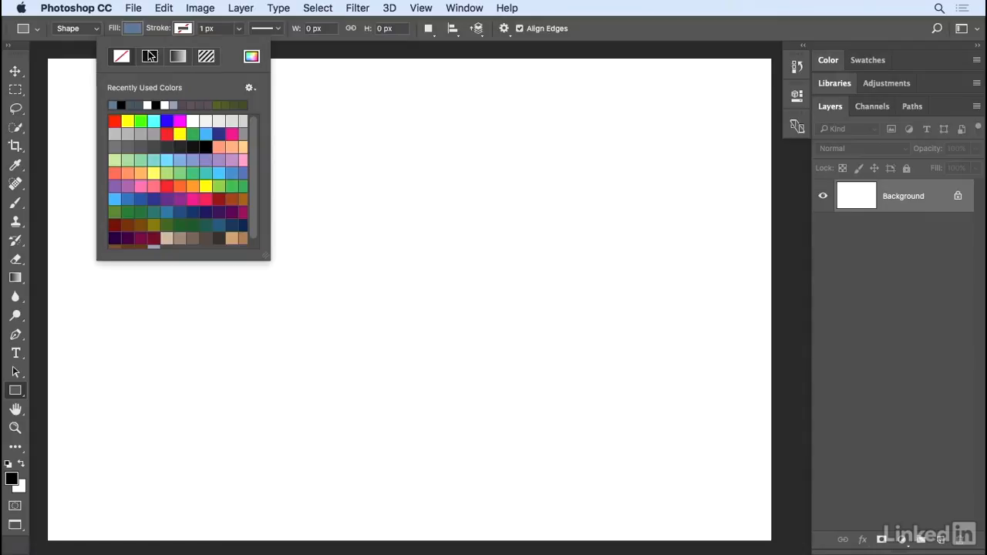
key("Escape")
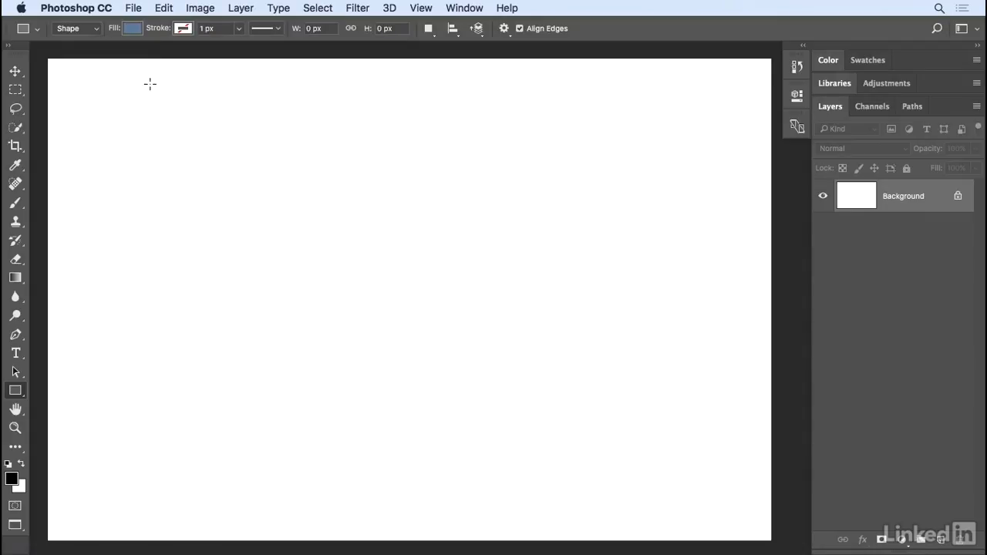
Draw a rectangle about 374 × 315 px in the canvas's upper-left area and resize it to 400 × 353 px.
left_click_drag(148, 95, 298, 222)
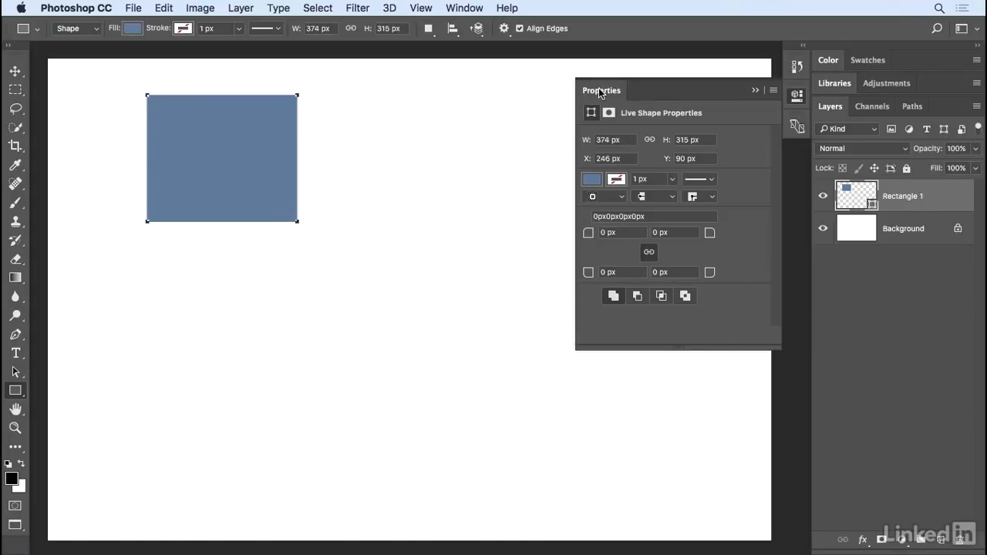
left_click_drag(605, 90, 609, 71)
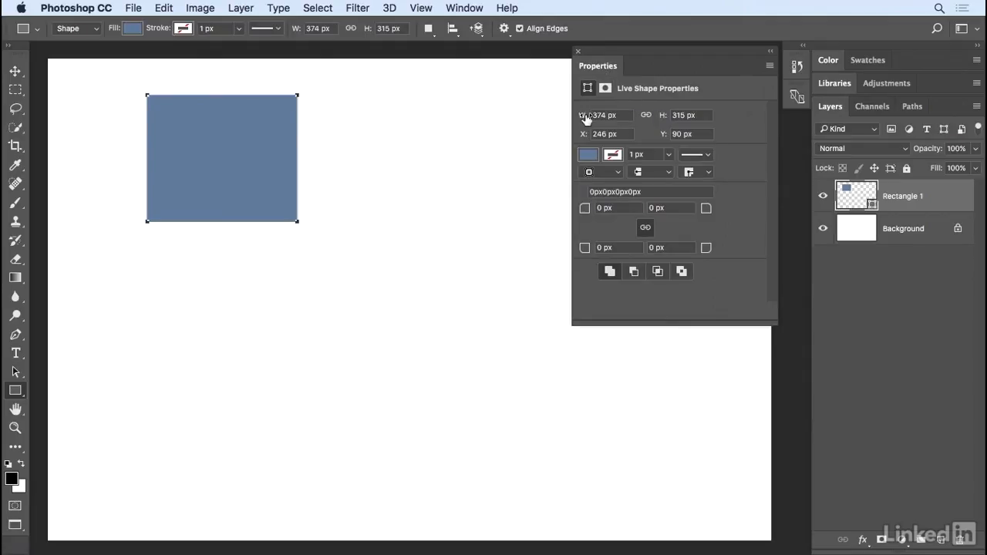
left_click_drag(587, 117, 686, 124)
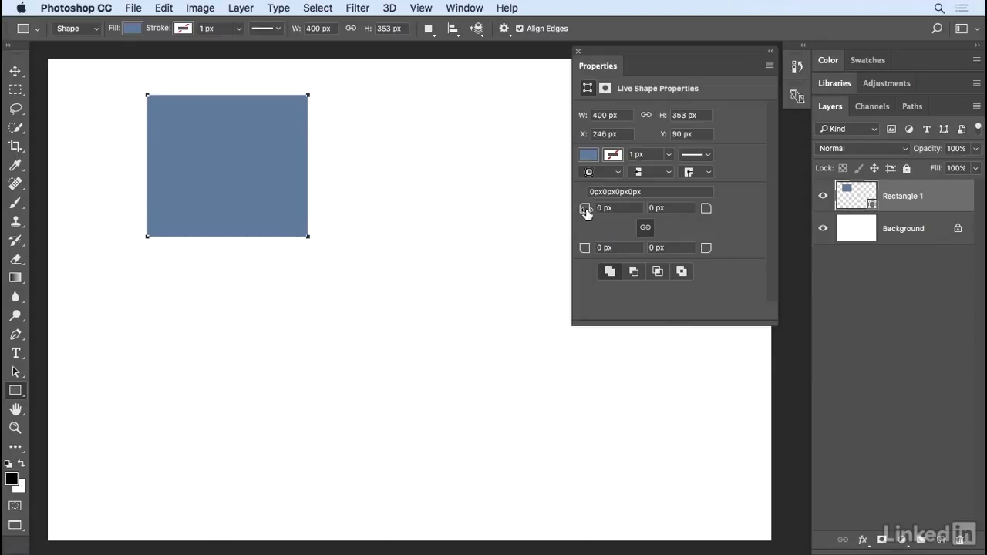
Round all the rectangle's corners to 93 px, unlink the radii and set the upper-left corner to 10 px.
left_click_drag(585, 212, 653, 208)
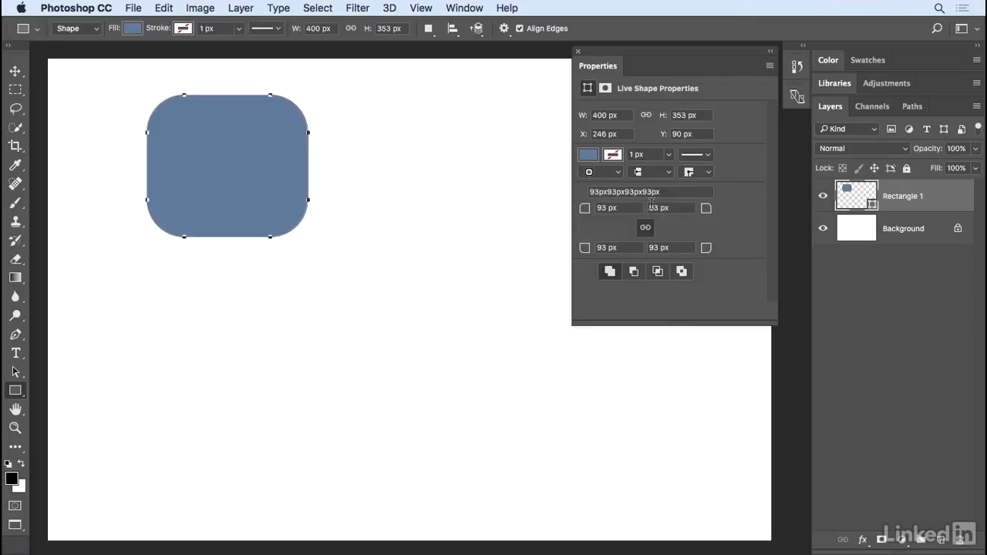
left_click(646, 227)
left_click_drag(588, 213, 539, 209)
left_click_drag(628, 208, 567, 205)
type("10")
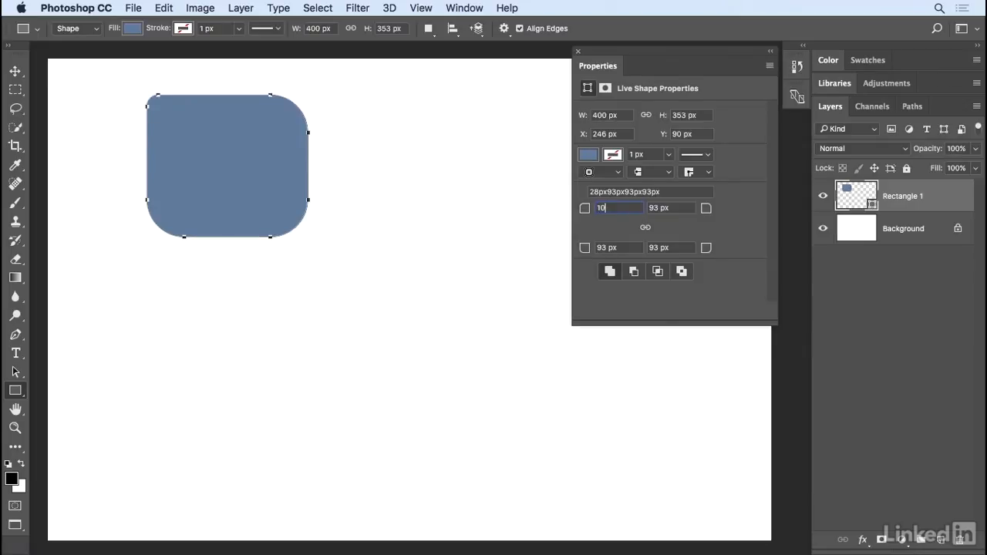
key("Return")
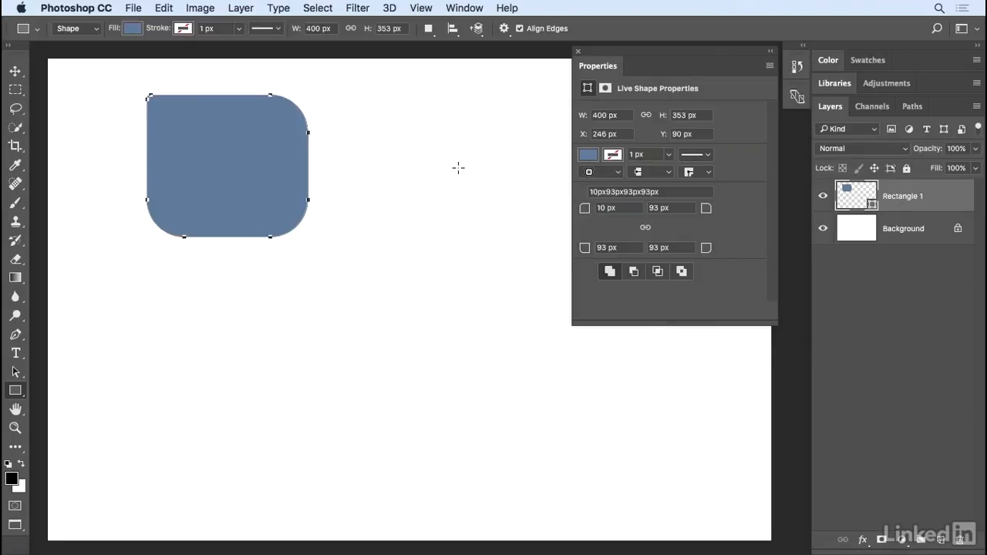
Draw a second rectangle about 334 × 353 px beside the first, and create a 200 × 200 px square below the first.
left_click_drag(372, 127, 507, 269)
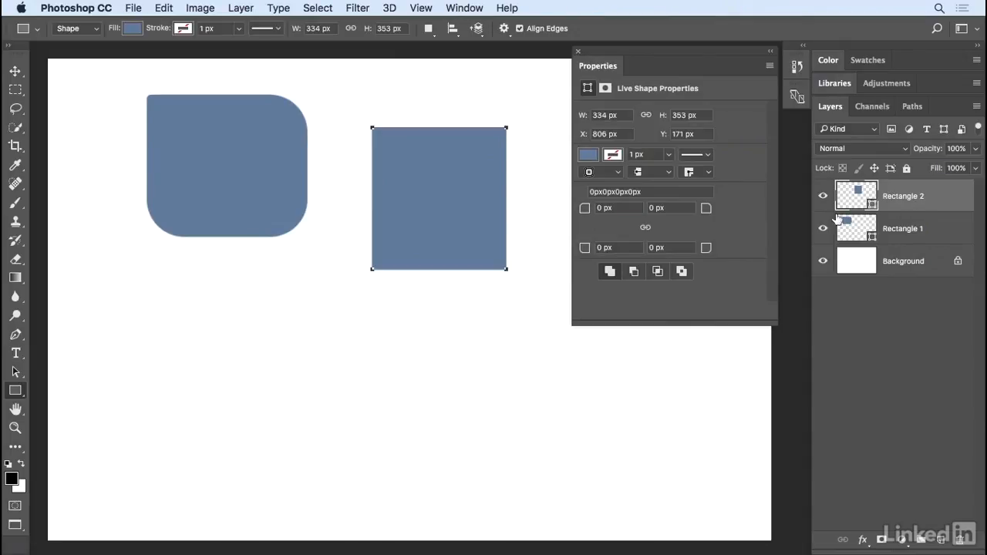
left_click(225, 280)
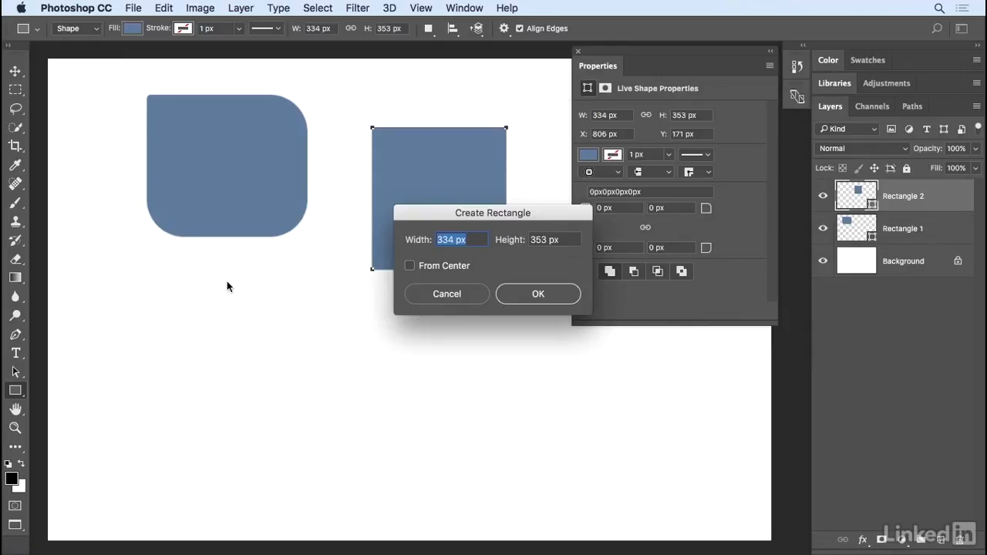
type("200")
key("Tab")
type("200")
key("Return")
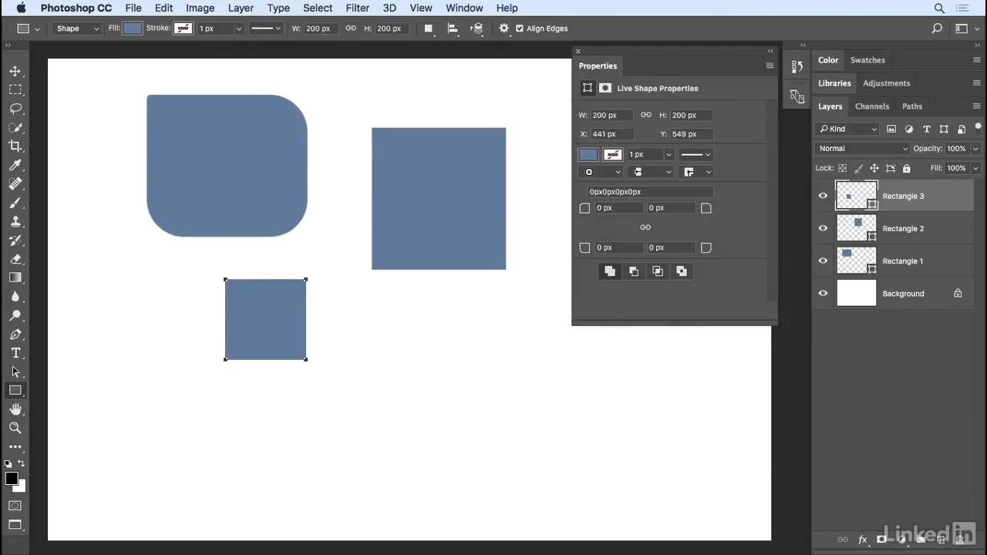
Delete the three rectangle layers together, leaving only the background.
left_click(927, 263, "shift")
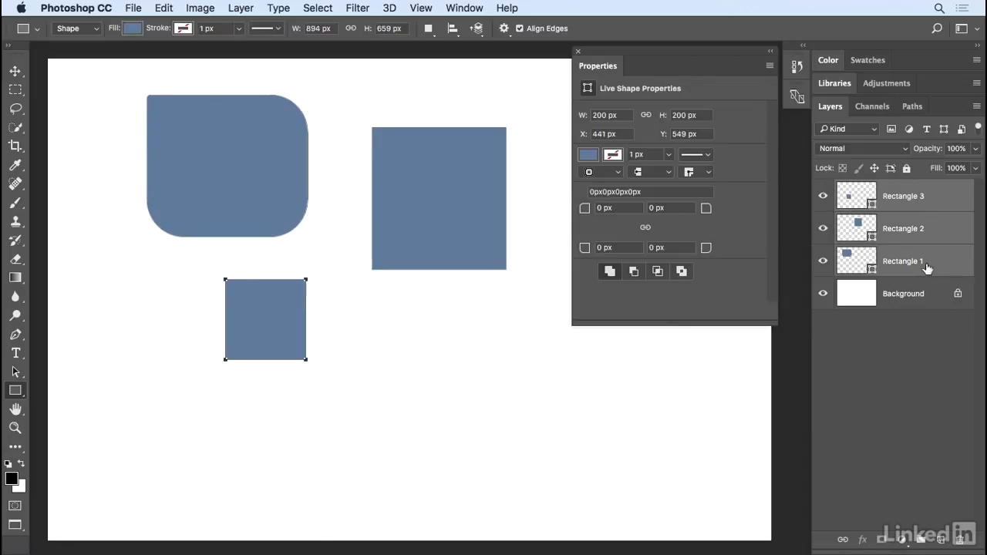
key("Delete")
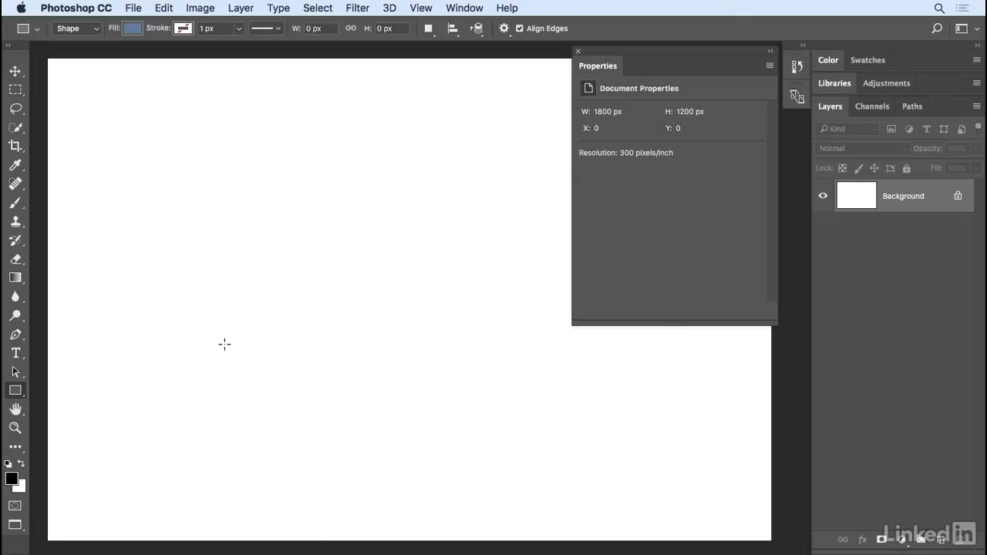
Draw an ellipse about 269 × 289 px on the left half of the canvas with the Ellipse tool.
right_click(22, 389)
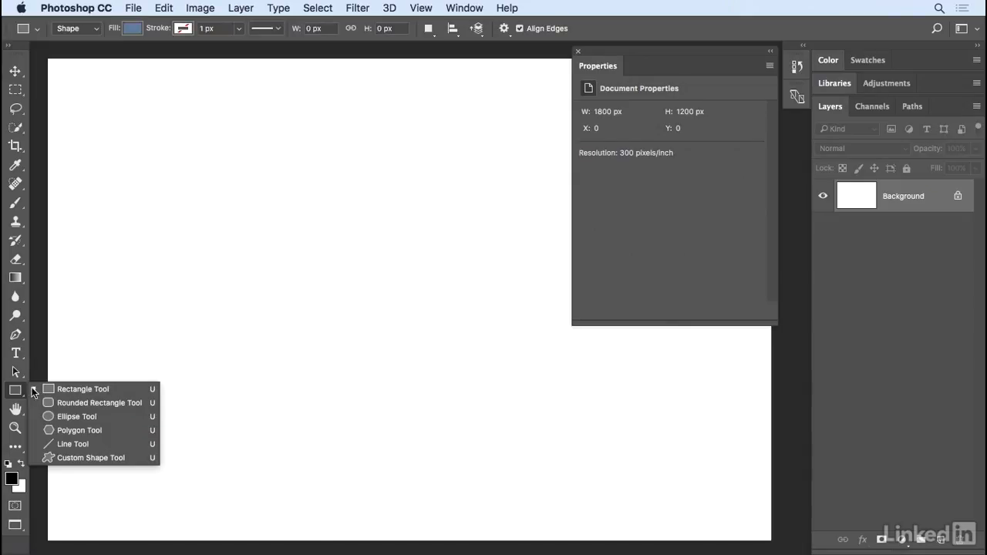
left_click(121, 417)
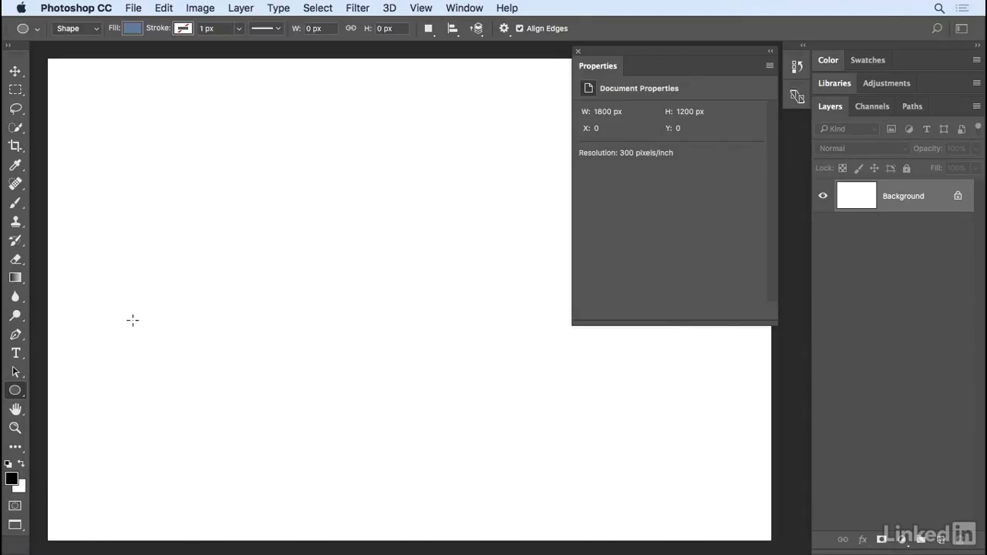
left_click_drag(178, 218, 287, 332)
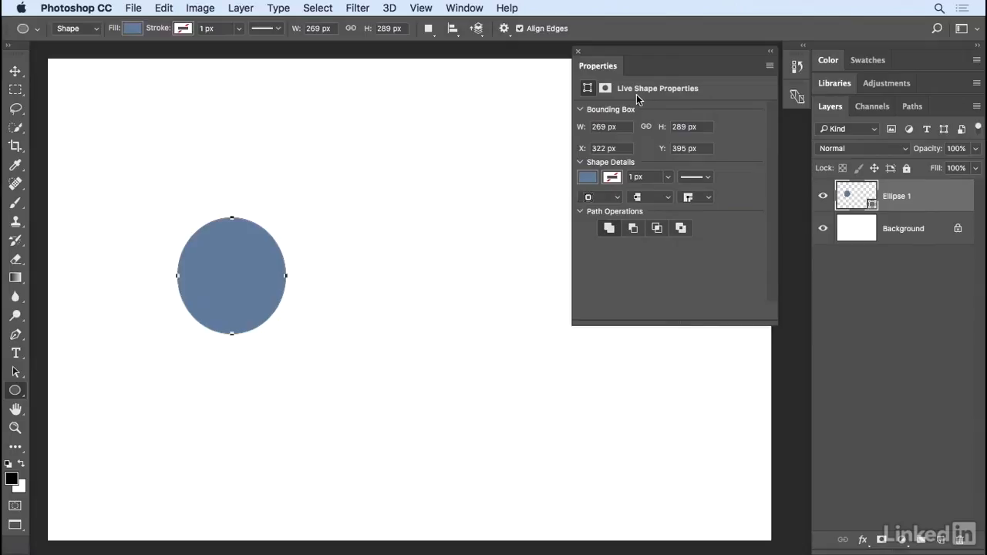
Draw a five-sided polygon about 245 × 242 px to the upper right of the ellipse with the Polygon tool.
left_click(23, 394)
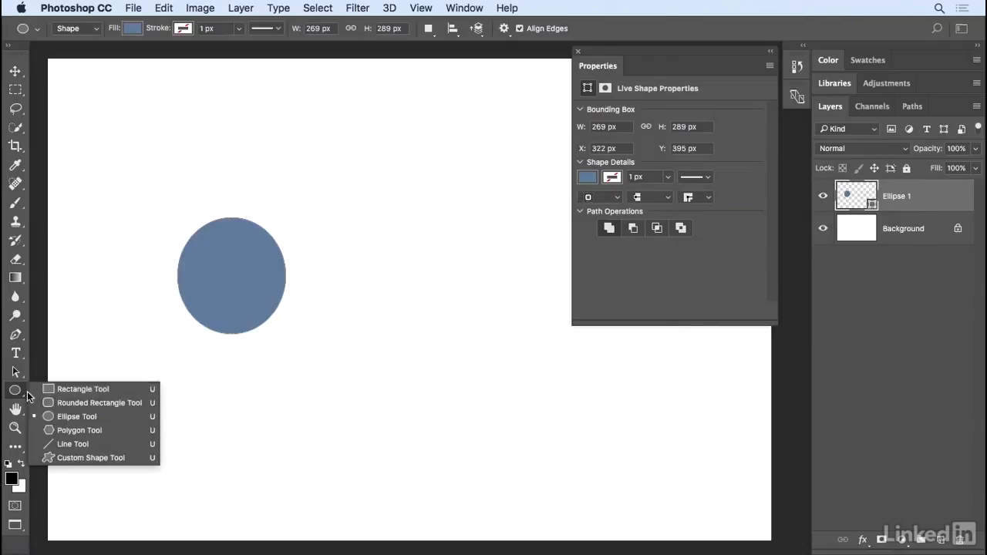
left_click(74, 431)
left_click_drag(395, 202, 434, 228)
key("space")
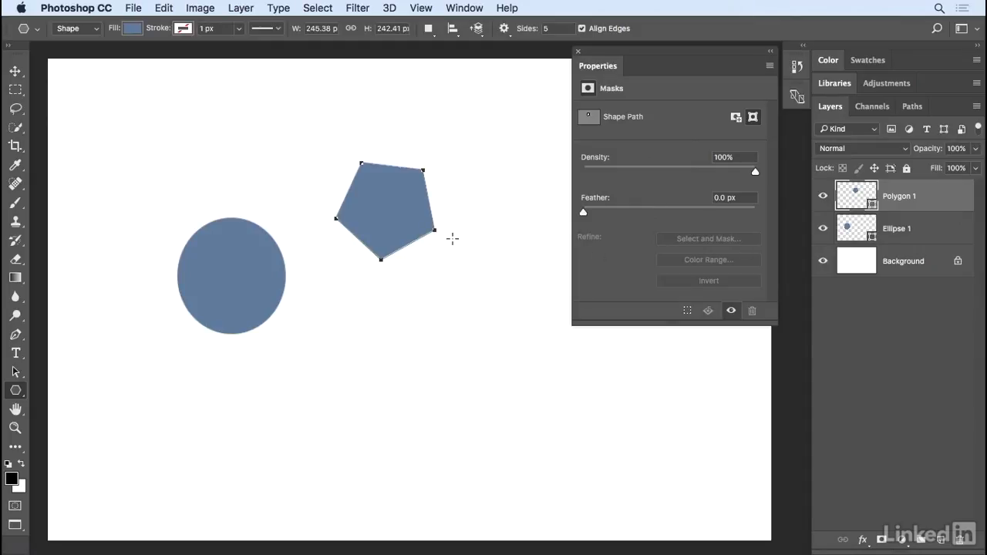
Create a 400 × 400 px three-sided polygon with smooth corners below the pentagon.
left_click(504, 29)
left_click(504, 29)
left_click(366, 326)
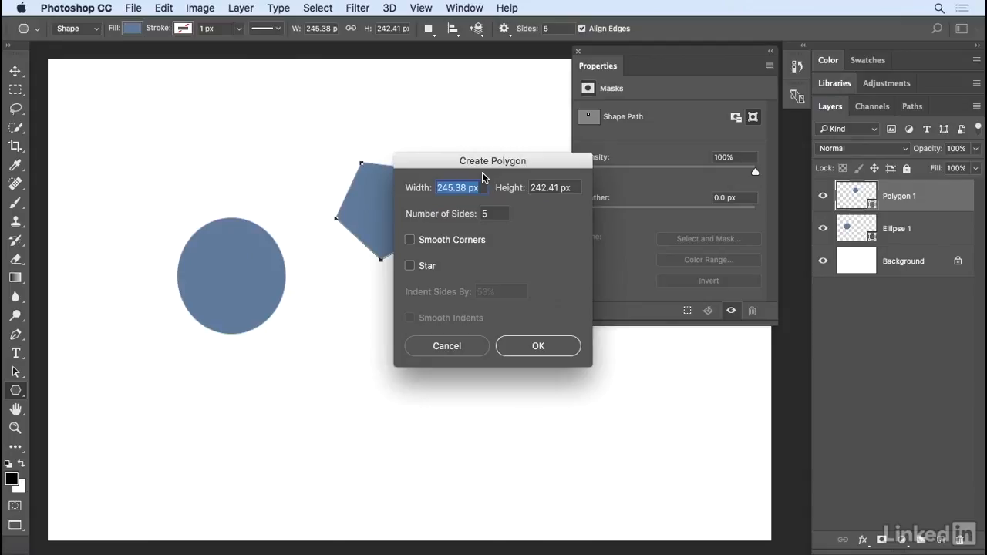
type("400")
key("Tab")
type("400")
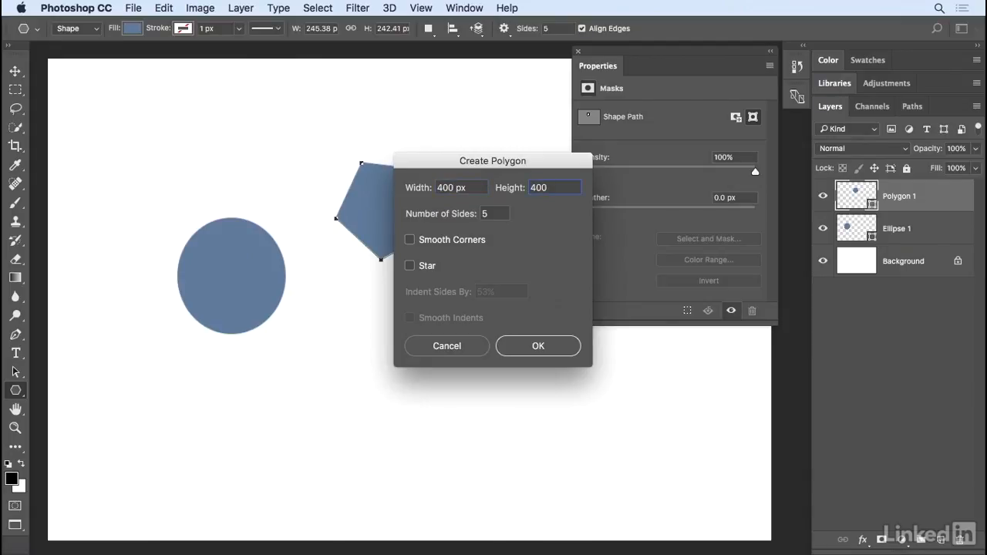
key("Tab")
type("3")
left_click(552, 344)
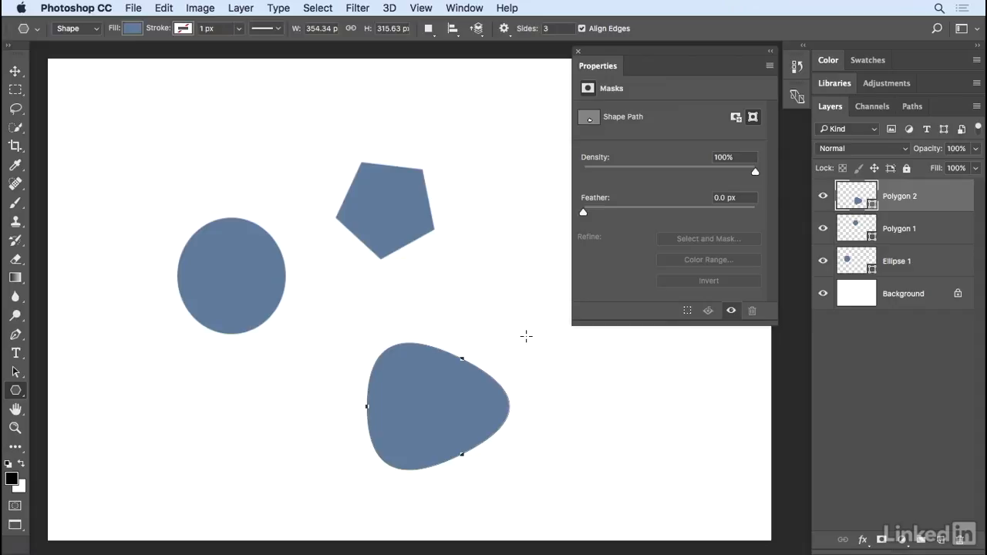
Create a 400 × 400 px eight-sided star without smooth corners below the ellipse, with its sides indented by 80%.
left_click(162, 371)
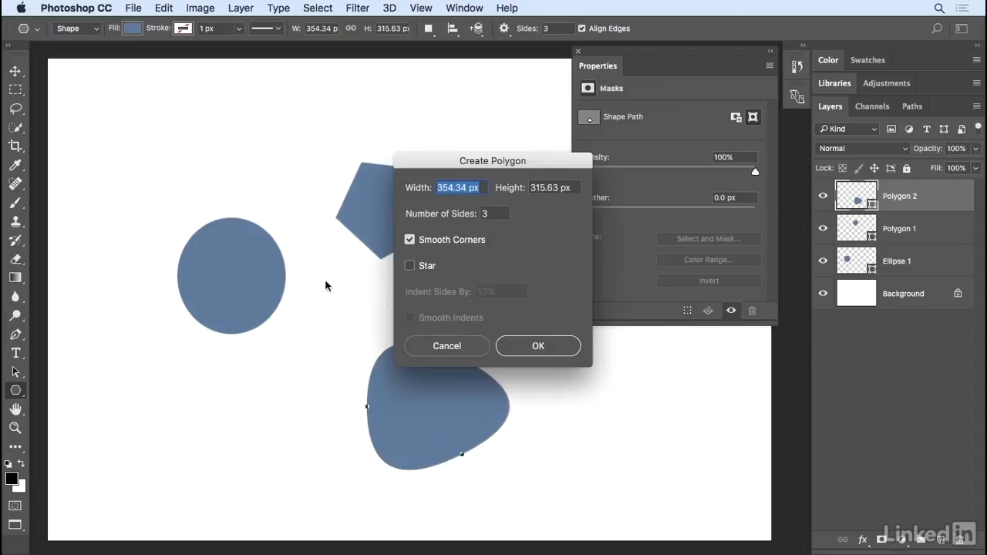
type("400")
key("Tab")
type("400")
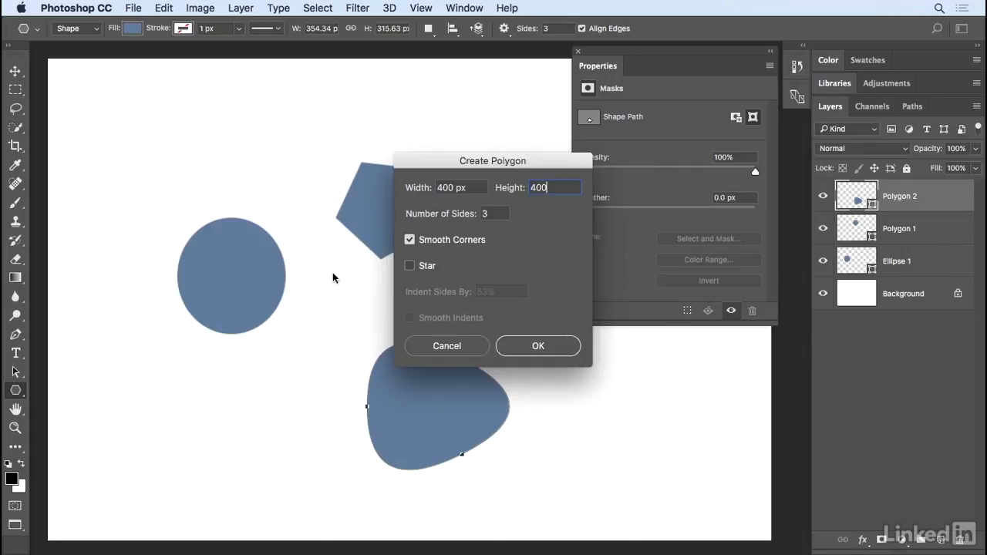
left_click_drag(495, 214, 420, 273)
left_click(410, 240)
left_click(410, 266)
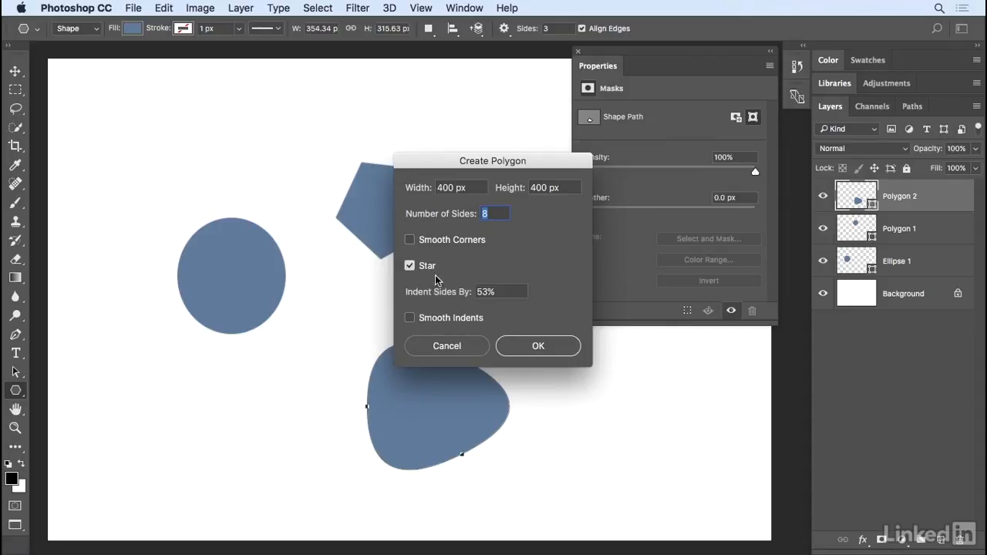
left_click_drag(501, 292, 473, 292)
type("80")
left_click(538, 345)
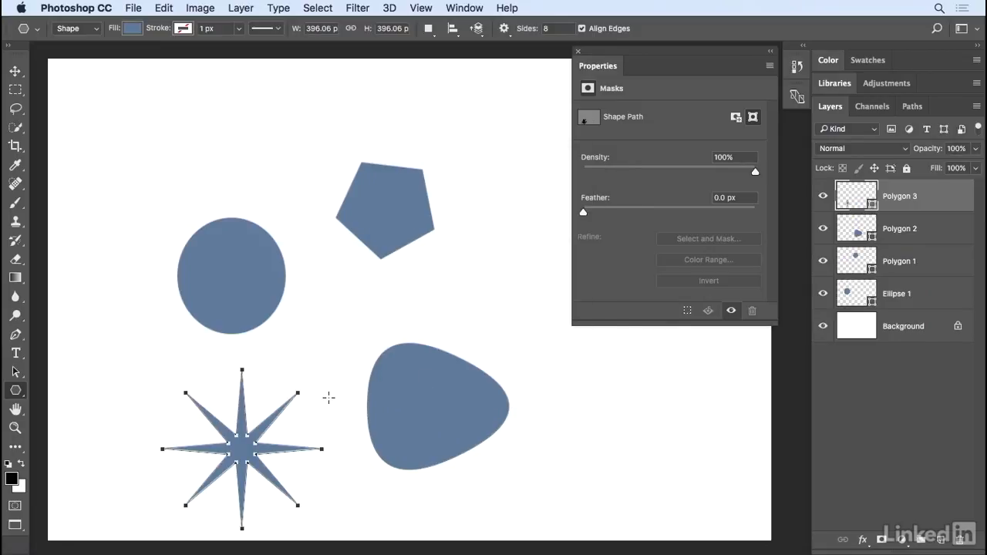
Create a six-sided star above the ellipse with smooth corners, smooth indents and sides indented by 60%.
left_click(99, 101)
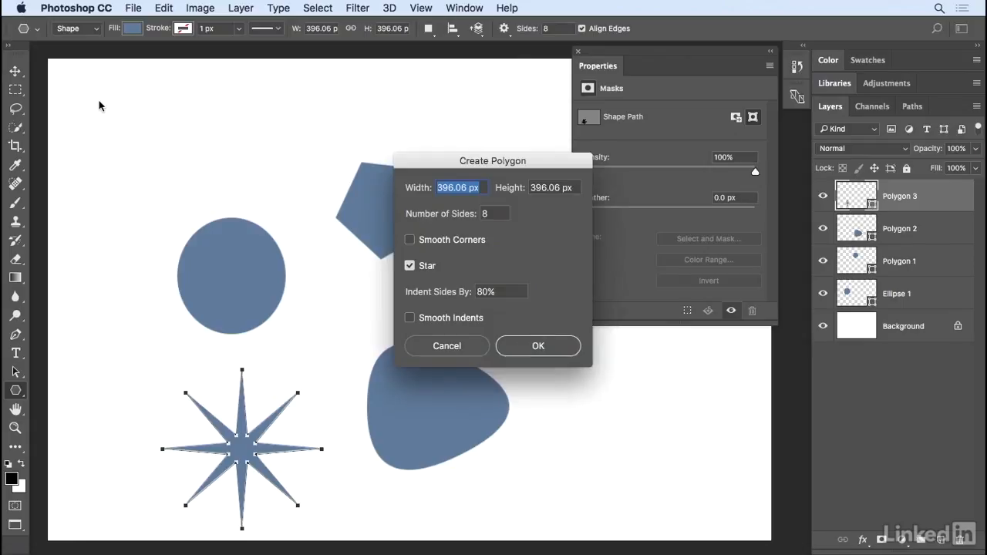
left_click(481, 213)
double_click(480, 213)
type("6")
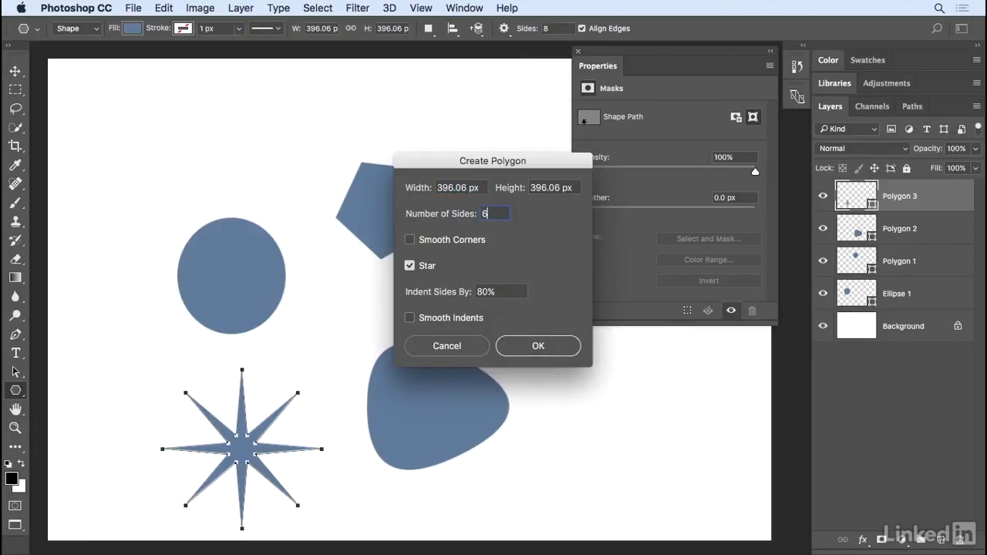
left_click(410, 240)
left_click_drag(503, 293, 461, 287)
type("60")
left_click(409, 318)
left_click(538, 346)
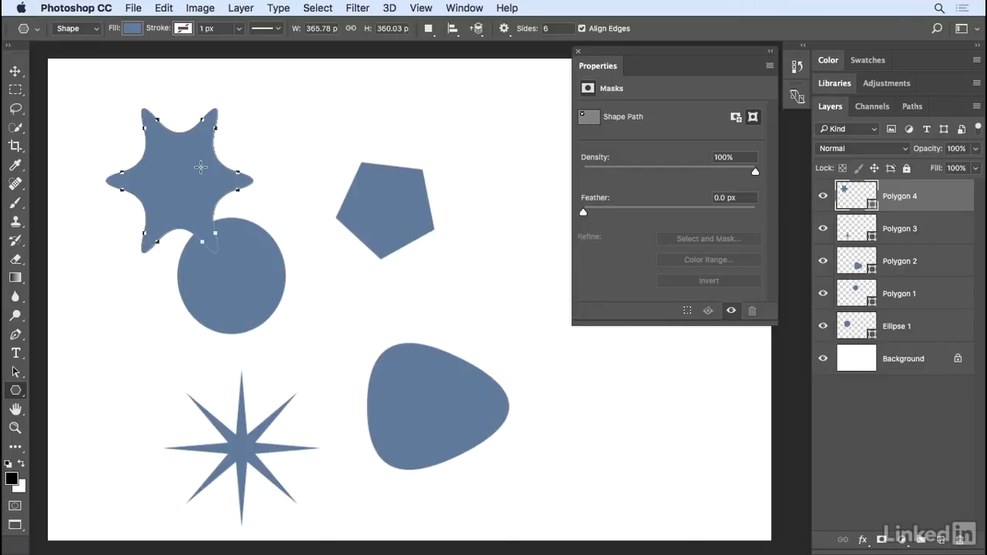
Move the six-pointed star up and left clear of the ellipse, and shift the eight-pointed star left and slightly up.
left_click(14, 71)
left_click_drag(190, 187, 159, 152)
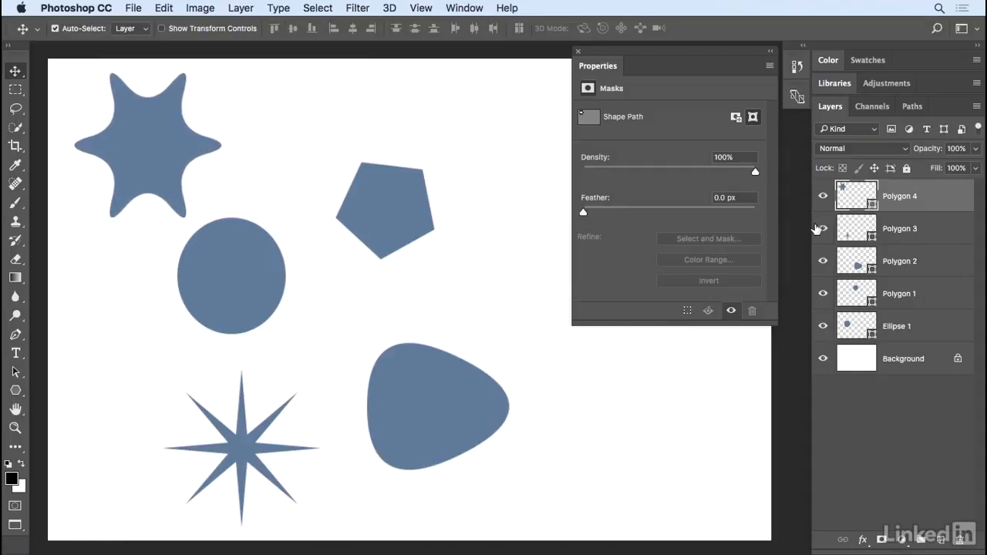
left_click(915, 229)
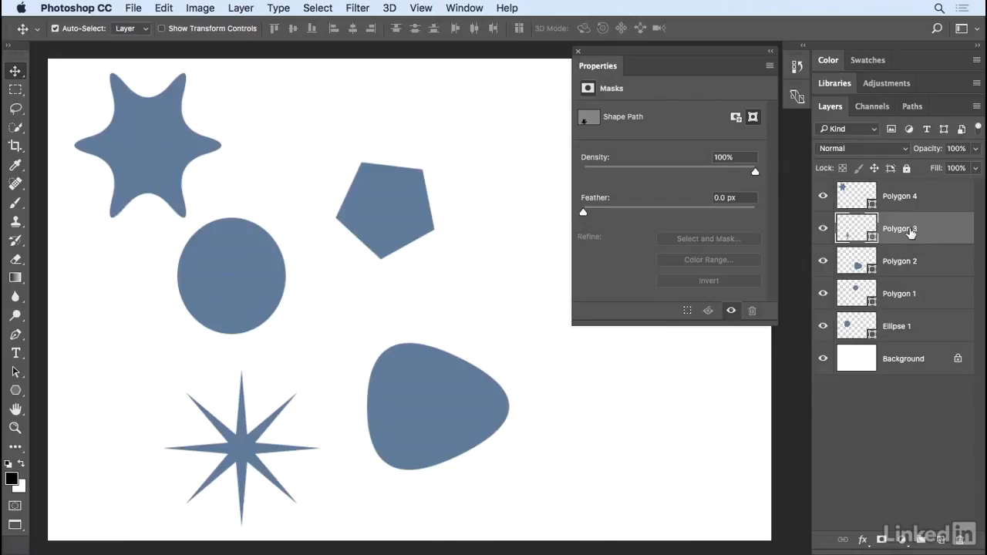
left_click_drag(241, 447, 153, 420)
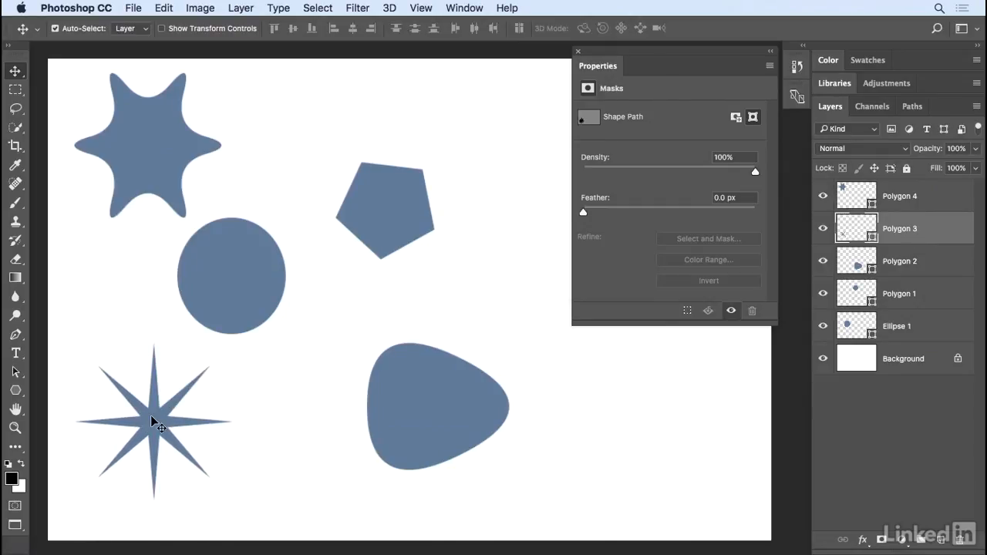
Move the whole eight-pointed star path to the right, below the ellipse, with the Path Selection tool.
left_click(17, 372)
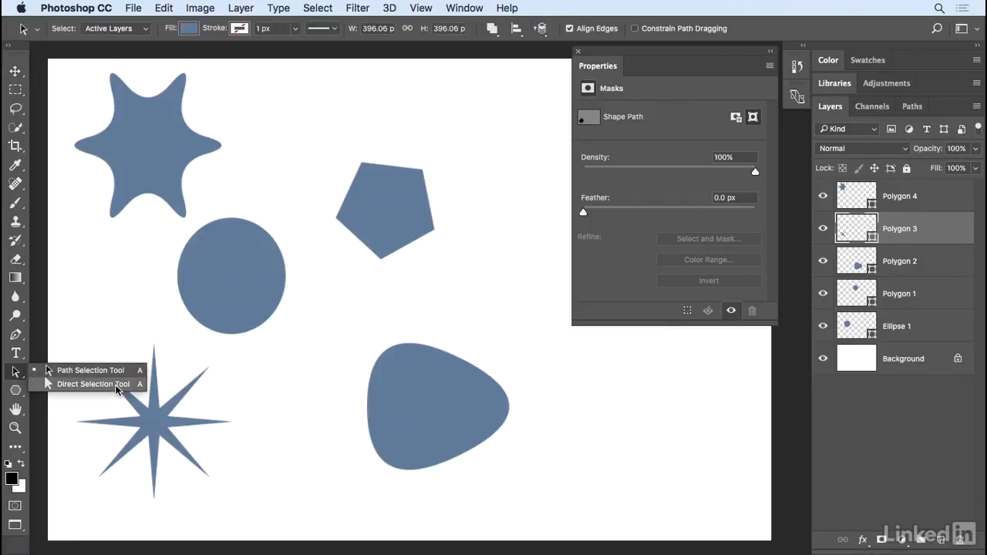
left_click(121, 370)
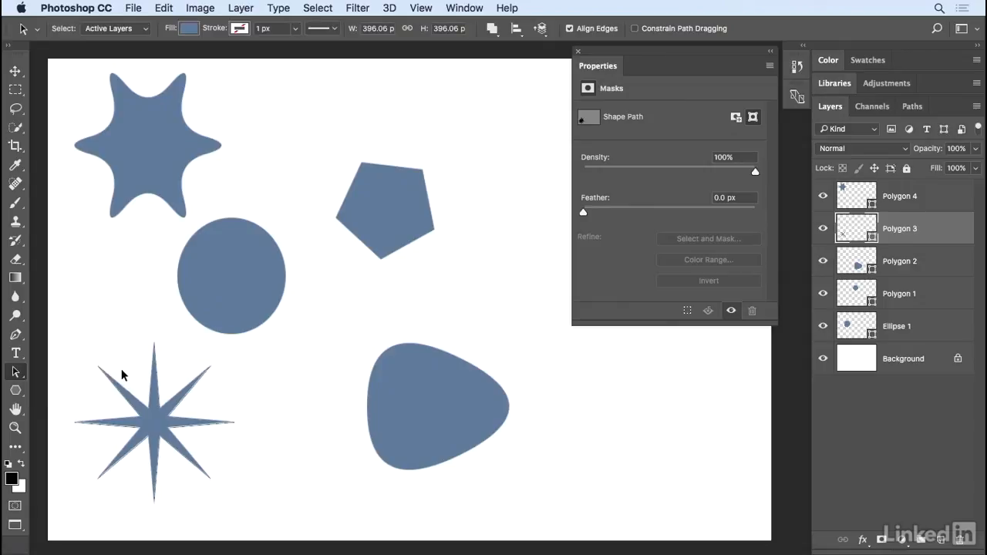
left_click(165, 402)
left_click_drag(164, 406, 232, 409)
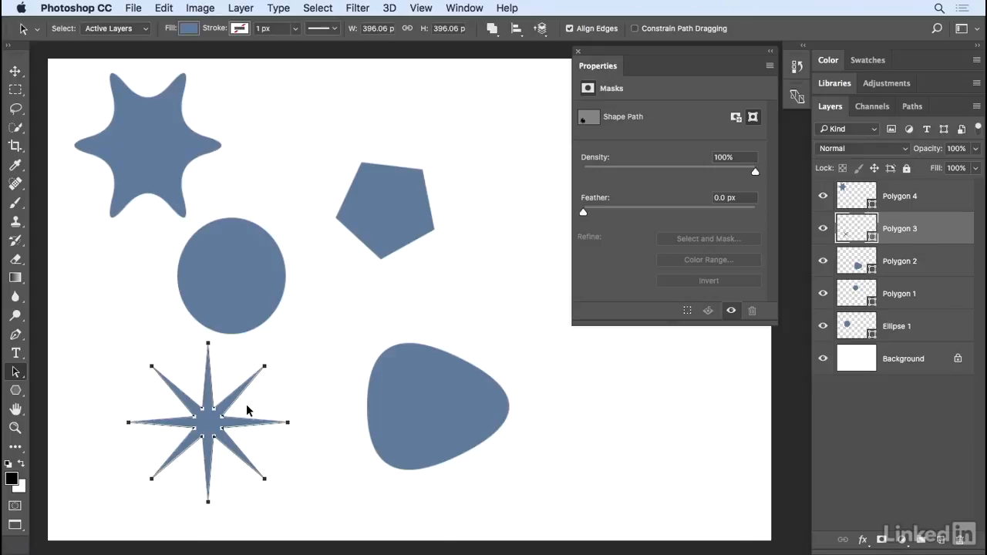
Reshape the eight-pointed star with the Direct Selection tool, stretching its upper-right, right and lower-right points outward and its left side further left.
left_click(15, 372)
left_click(100, 384)
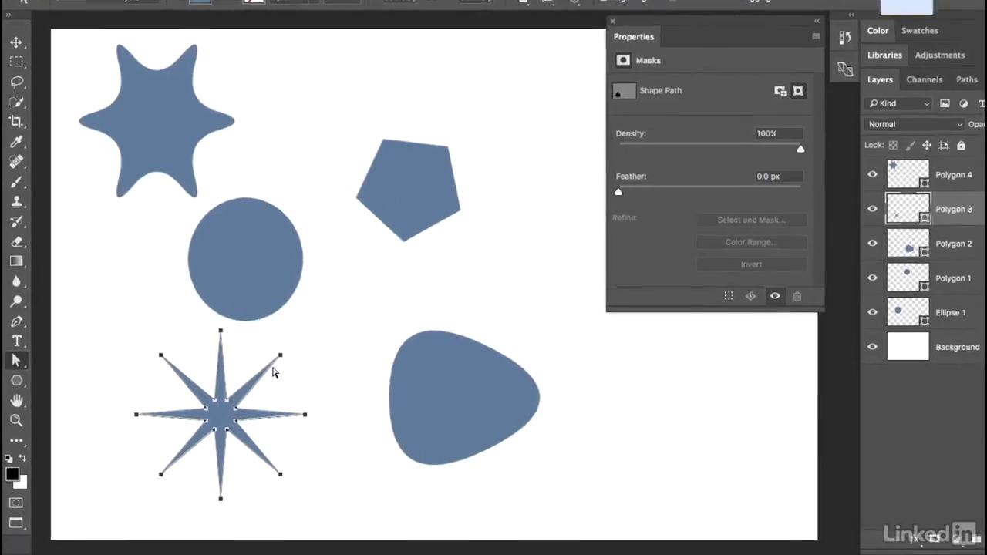
left_click(265, 366)
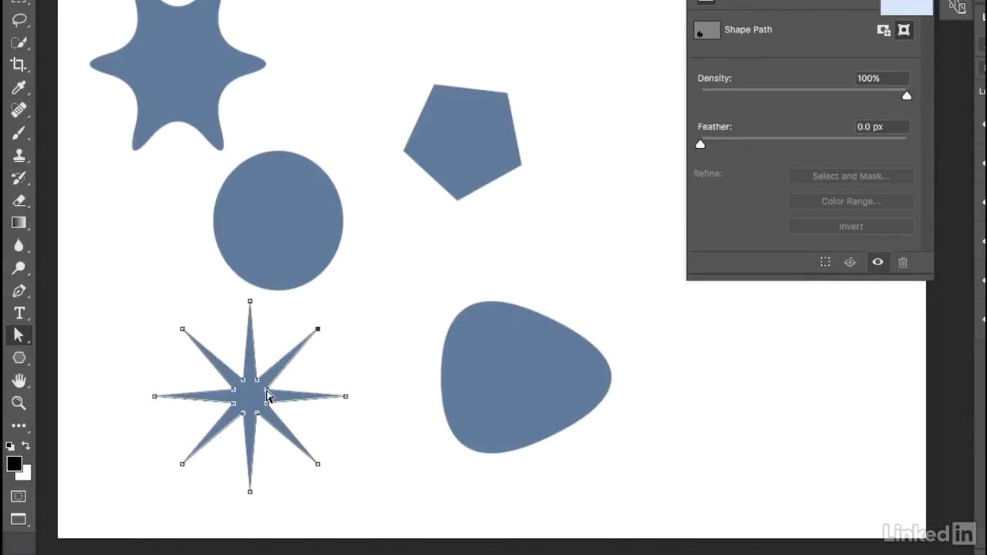
left_click_drag(320, 333, 379, 255)
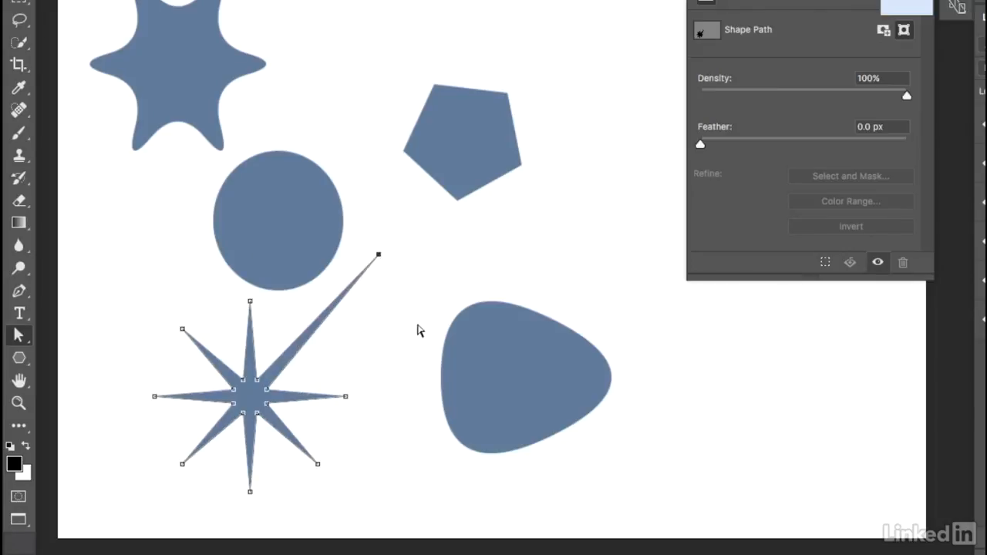
left_click_drag(378, 380, 383, 494)
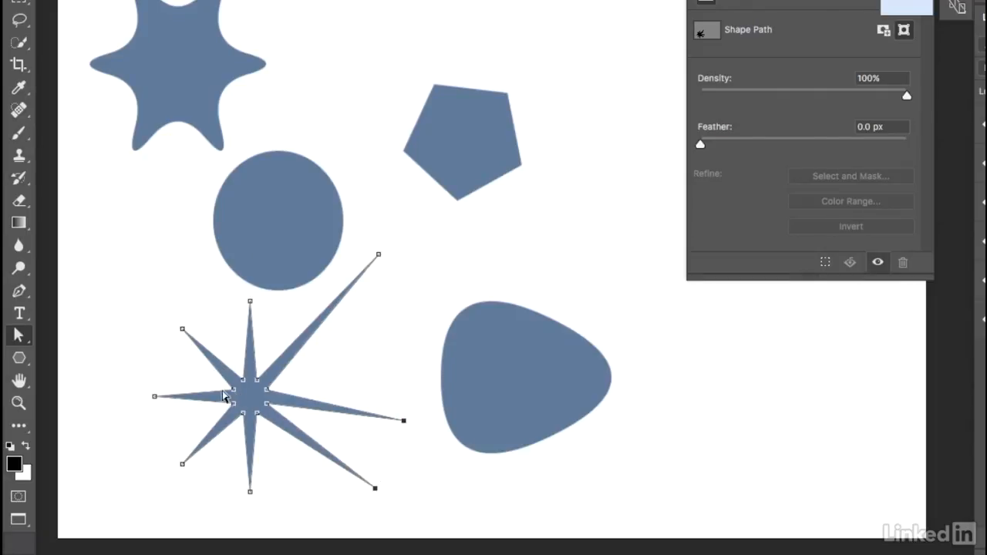
left_click_drag(201, 396, 174, 388)
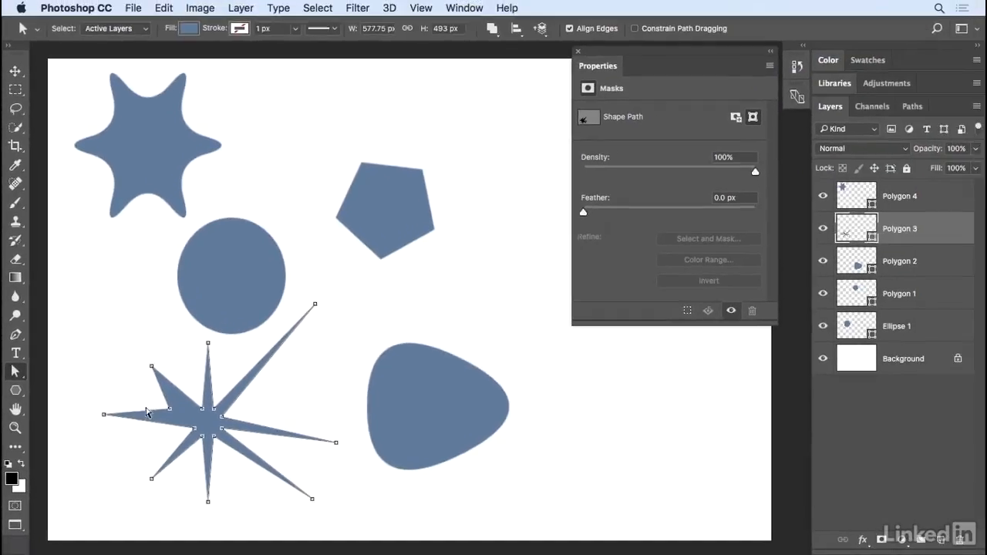
Draw a horizontal 1 px line about 516 px long near the canvas's upper edge and a 10 px line about 522 px long below it.
left_click_drag(17, 390, 87, 447)
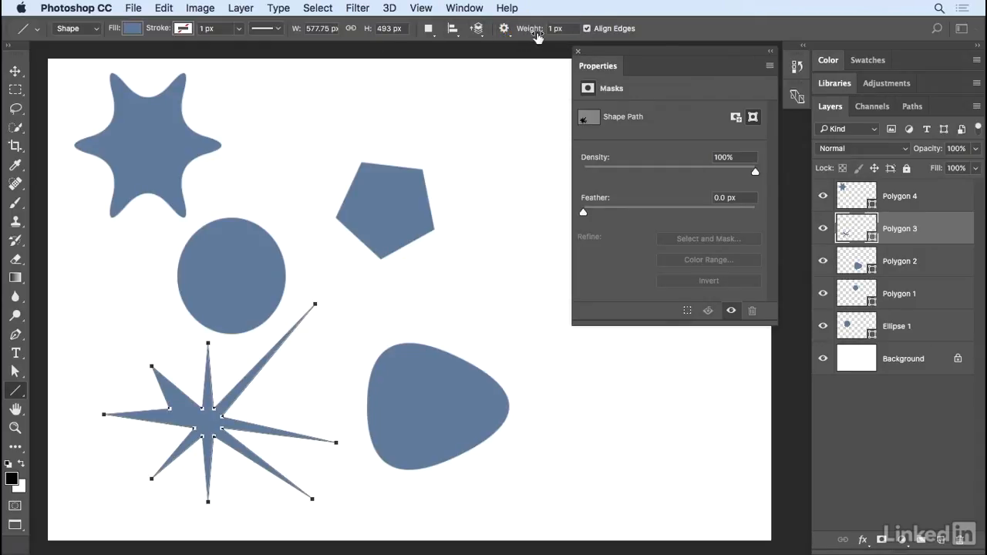
left_click_drag(243, 82, 450, 81)
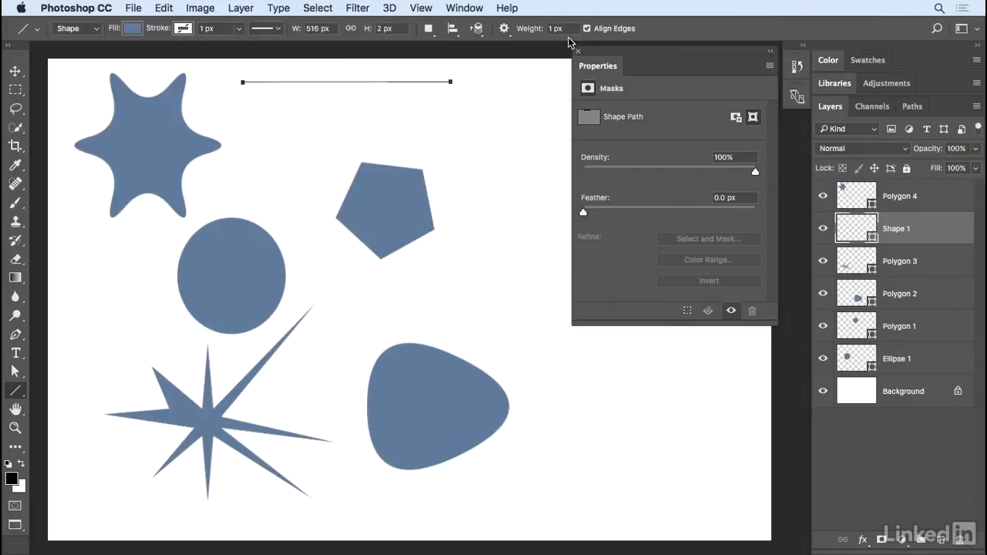
left_click(538, 29)
type("10")
left_click_drag(263, 106, 474, 106)
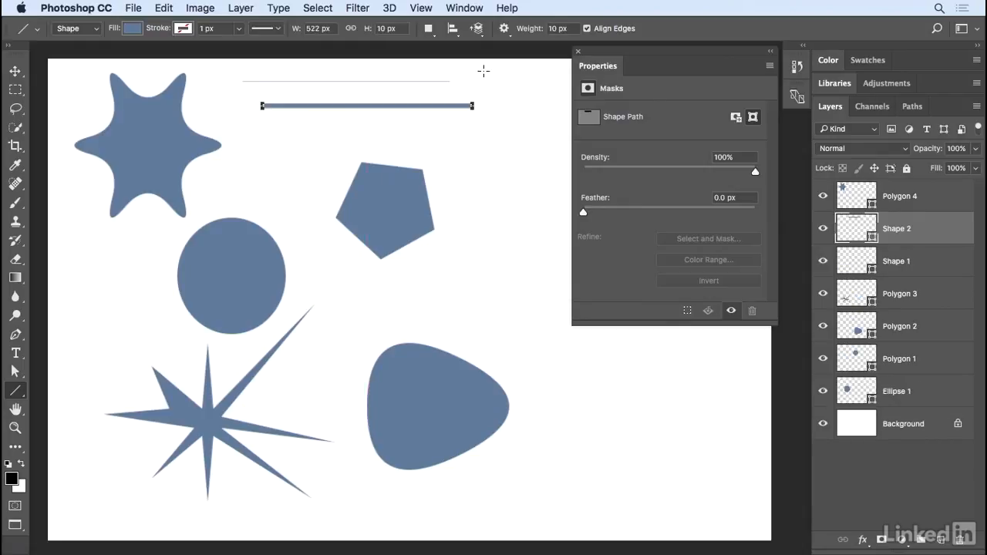
Enable an end arrowhead and draw a horizontal 10 px arrow about 619 px long below the two lines.
left_click(504, 30)
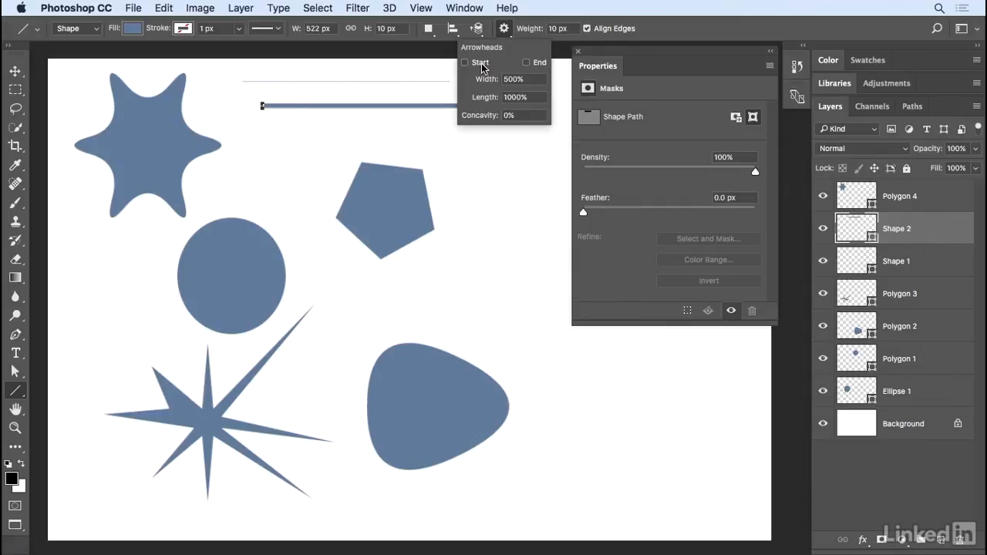
left_click(302, 133)
left_click_drag(302, 133, 553, 134)
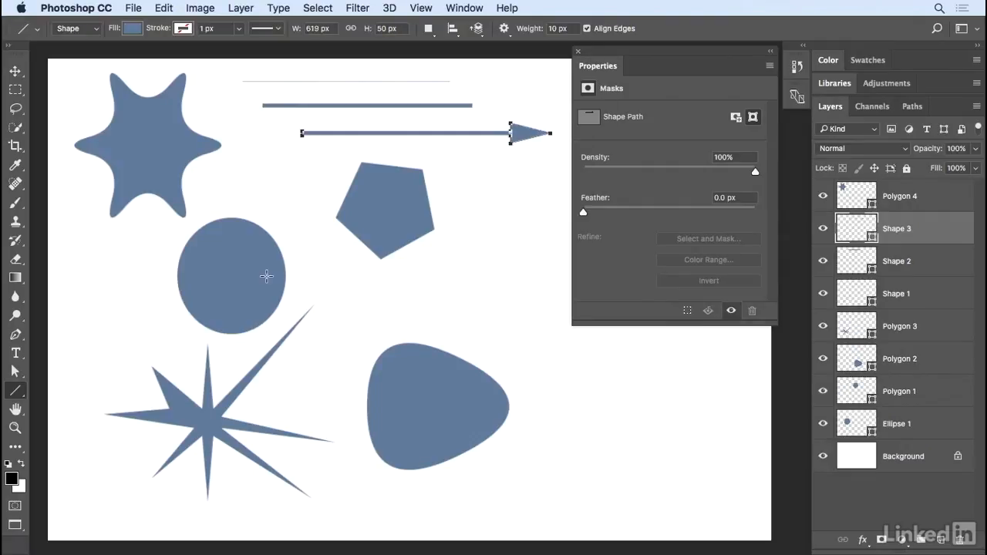
Replace the Custom Shape tool's presets with the All shapes set and enlarge the shape picker to show more of them.
left_click(16, 390)
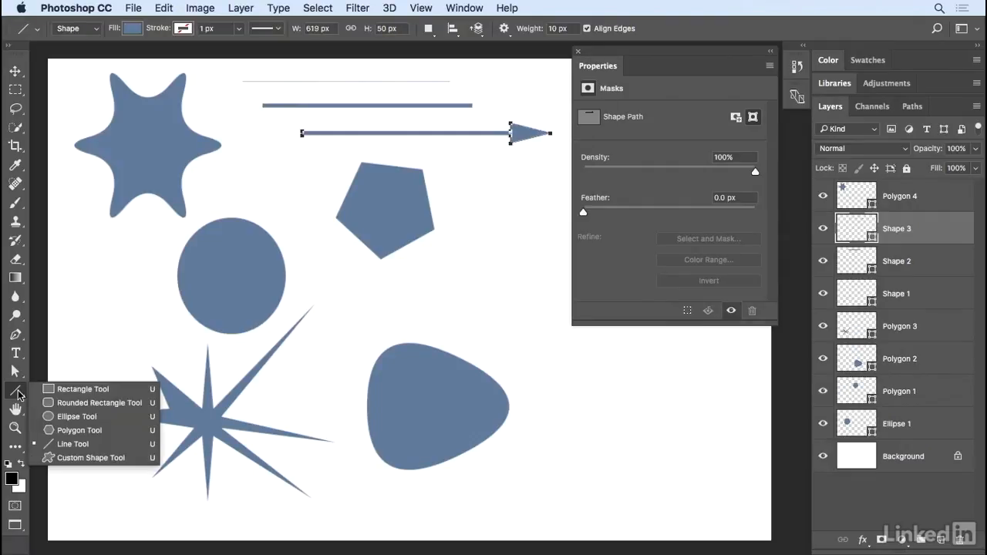
left_click(97, 459)
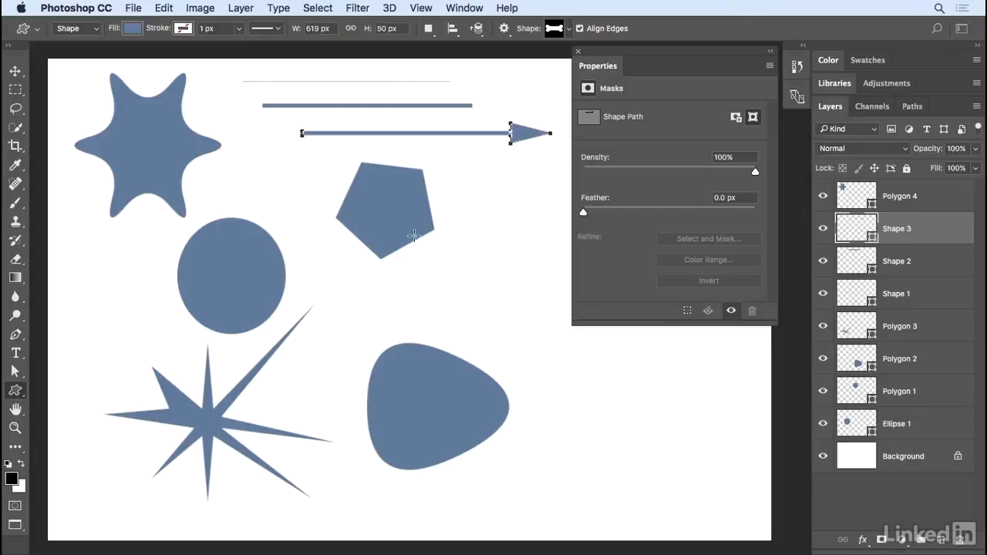
left_click(570, 31)
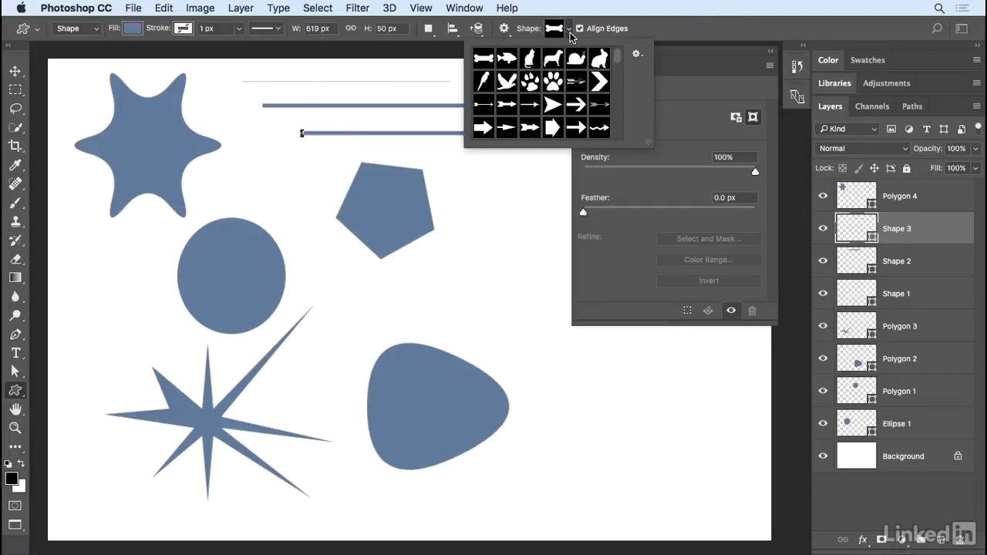
scroll(554, 77, "down", 3)
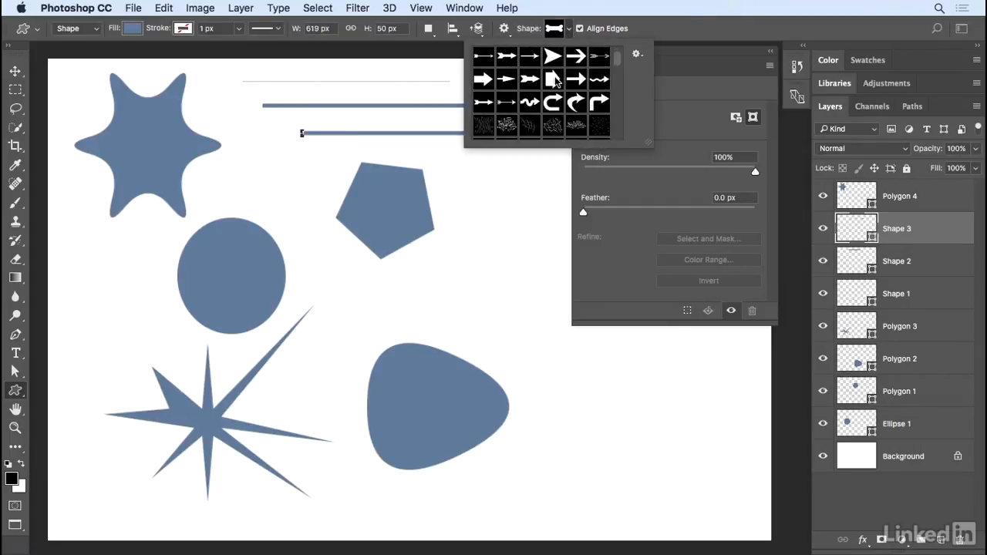
scroll(553, 78, "down", 10)
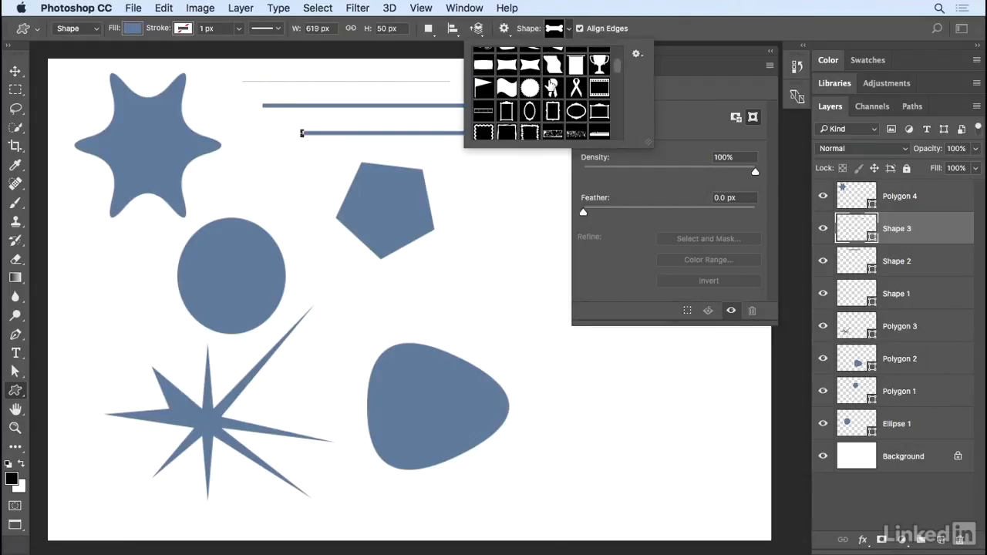
left_click(636, 54)
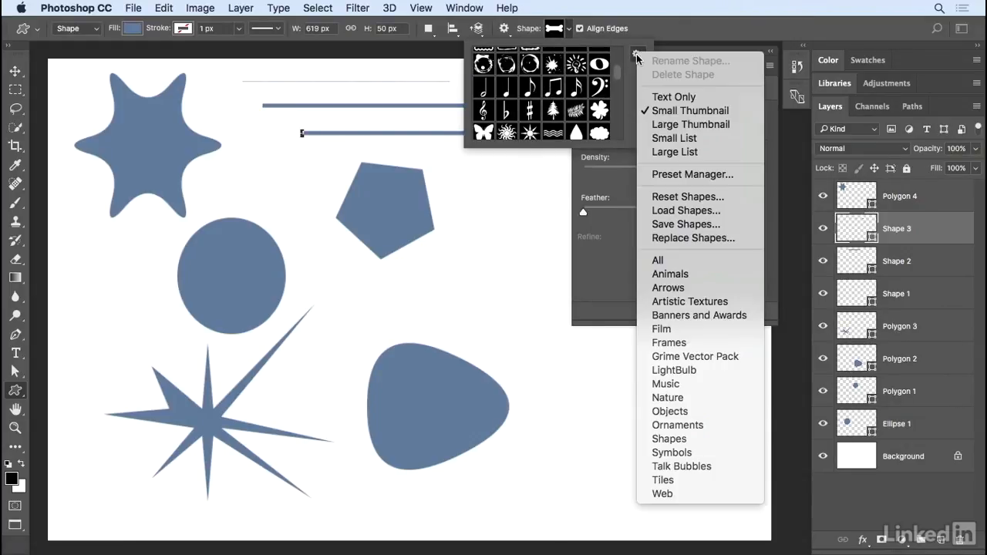
left_click(682, 263)
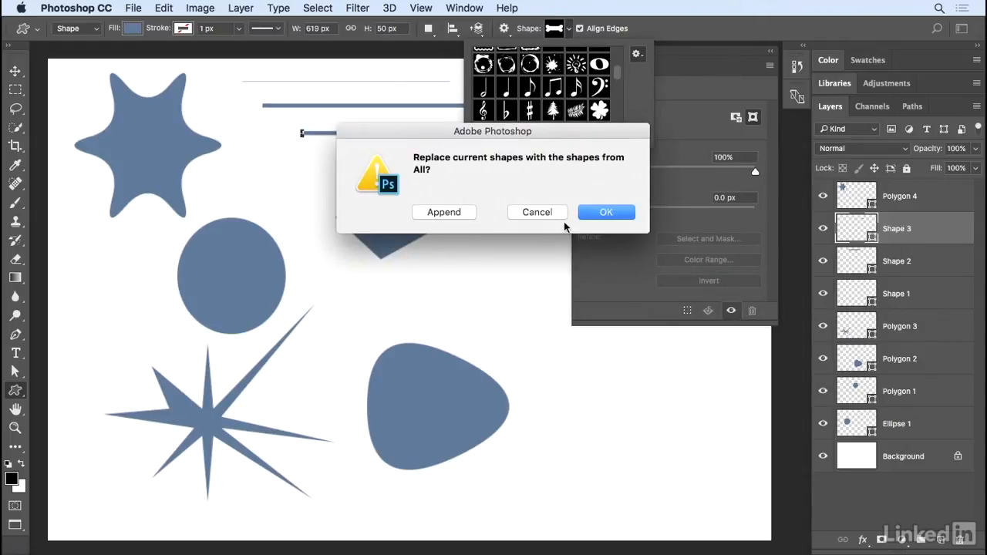
left_click(615, 213)
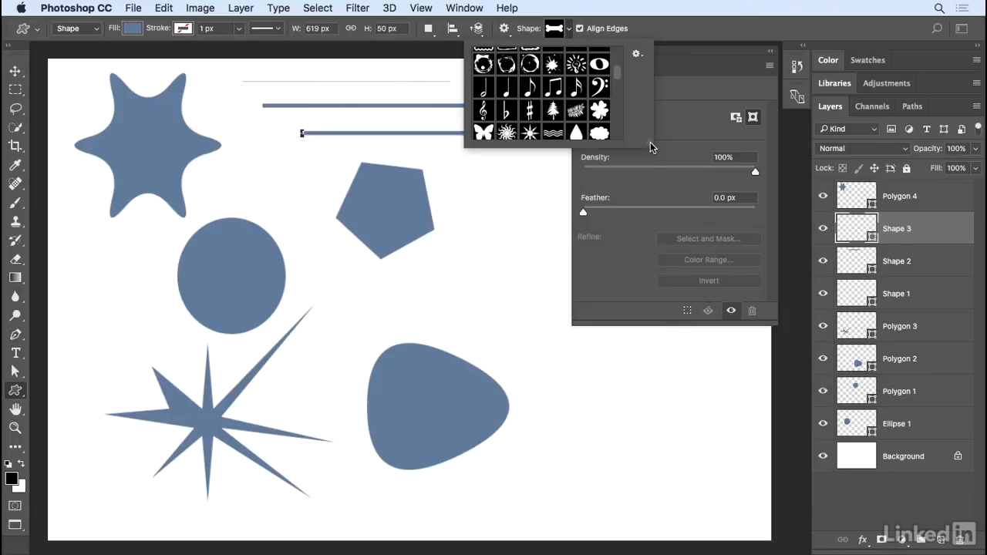
left_click_drag(648, 142, 798, 400)
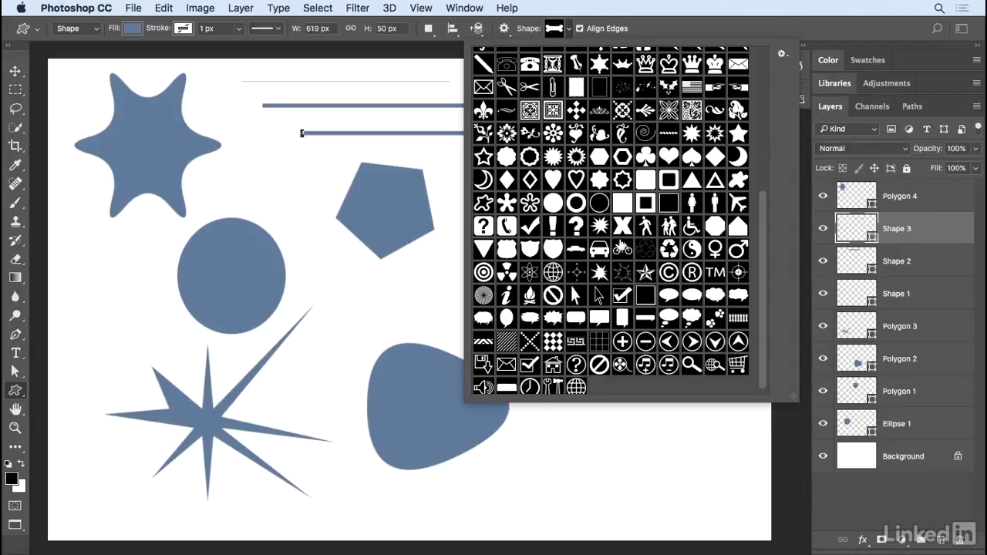
Draw a circular ring custom shape about 217 by 235 px near the canvas's lower-right corner and recolor it dark navy blue.
left_click(579, 204)
left_click_drag(552, 426, 638, 521)
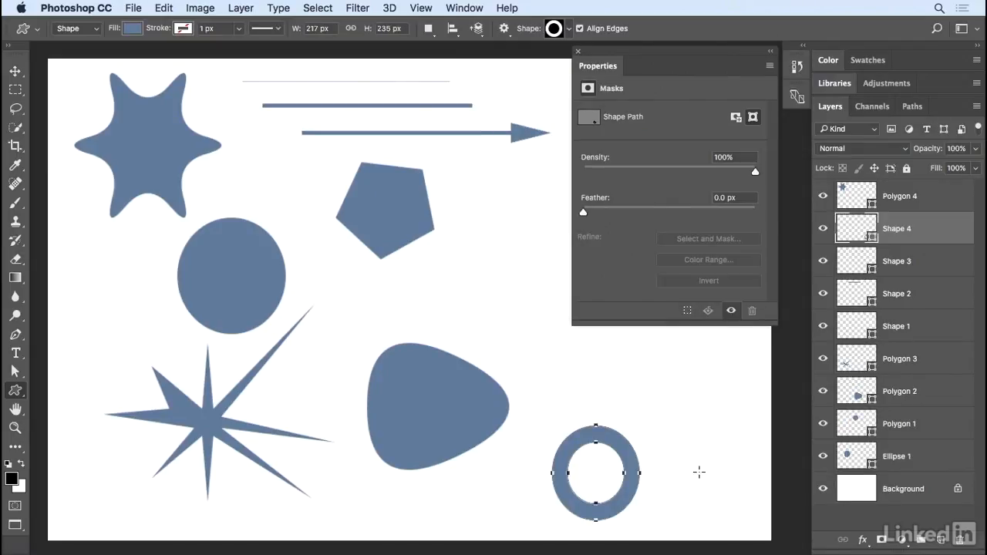
double_click(853, 228)
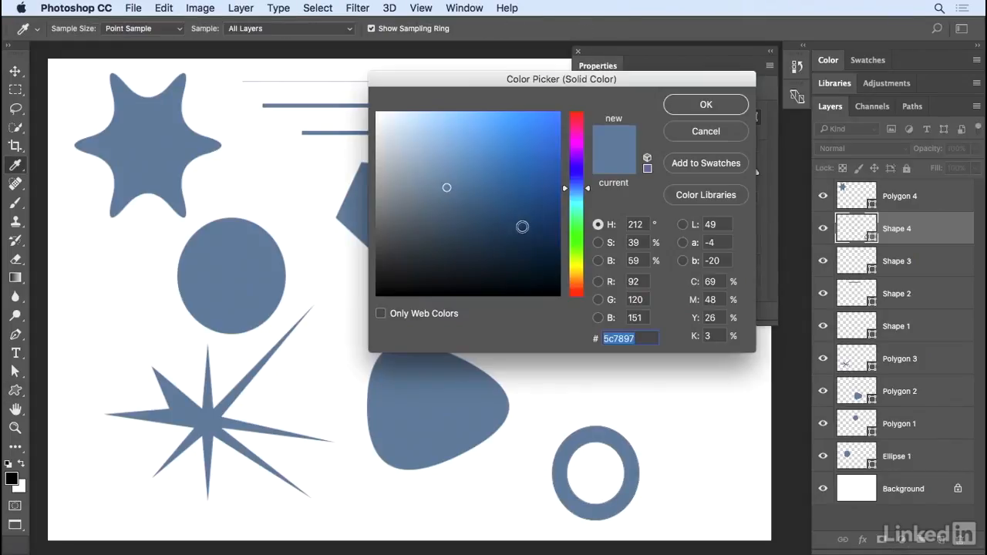
left_click(522, 233)
left_click(706, 105)
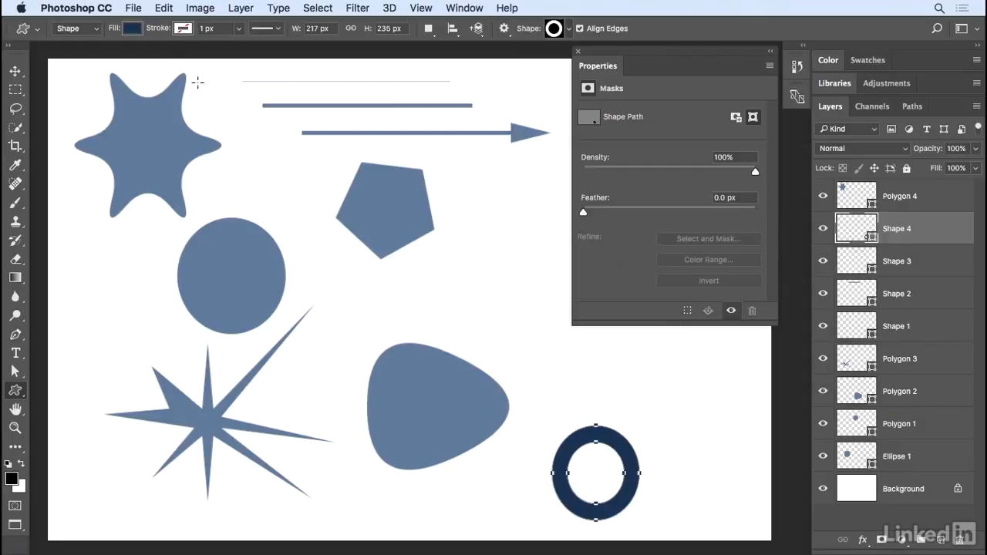
Change the ring's fill to the dark slate gray from the recently used colors.
left_click(135, 30)
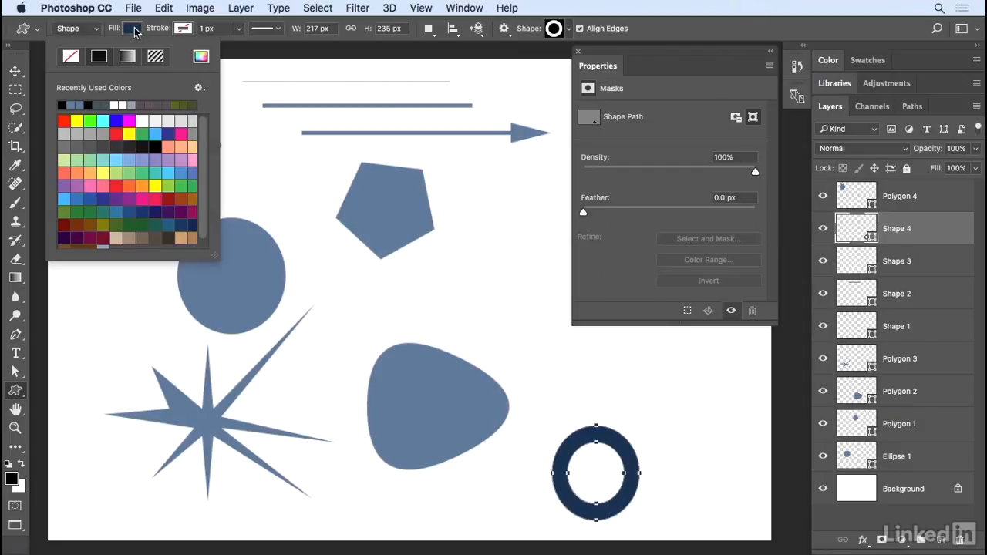
left_click(105, 104)
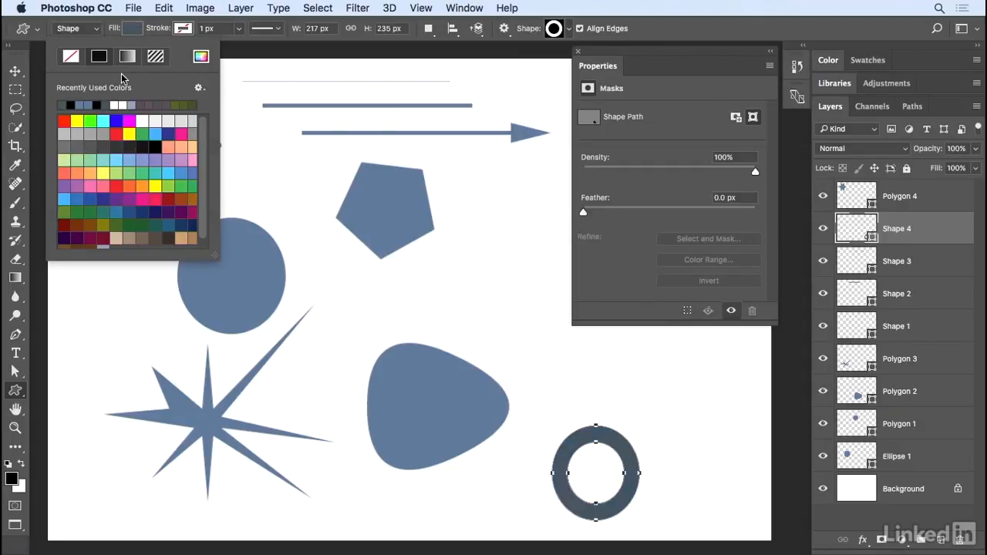
key("Return")
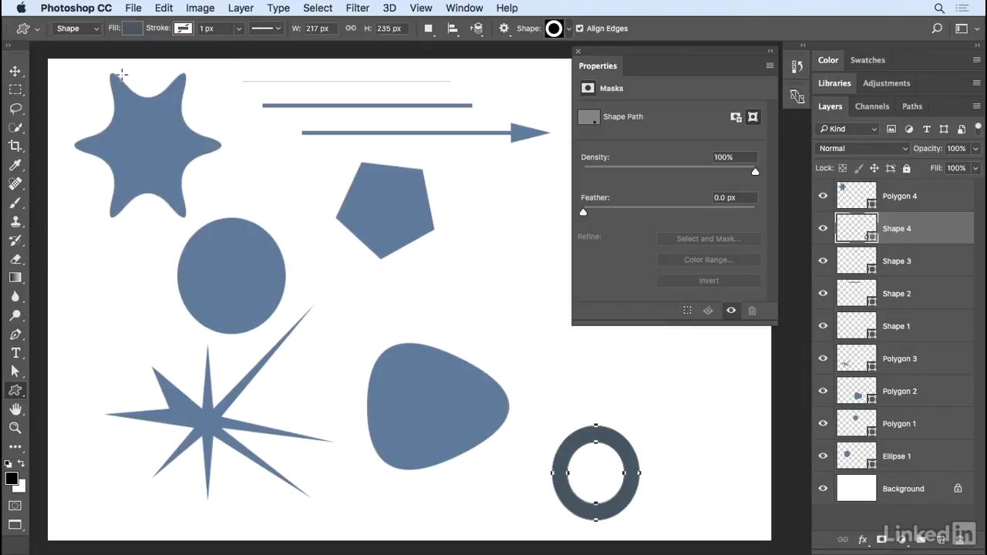
Select the arrow's layer and the eight-pointed star's layer in turn, and toggle the star's path outline off and back on.
left_click(901, 262)
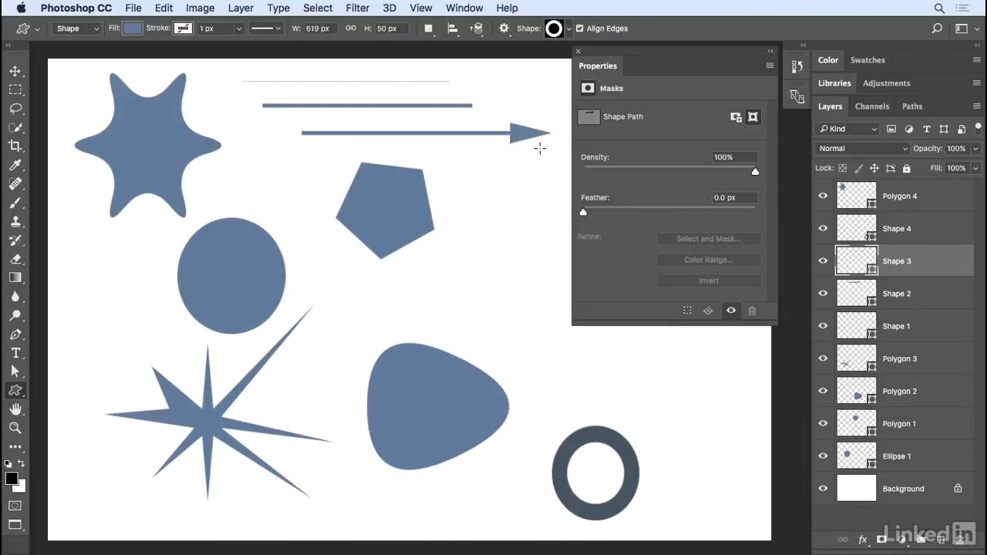
left_click(899, 359)
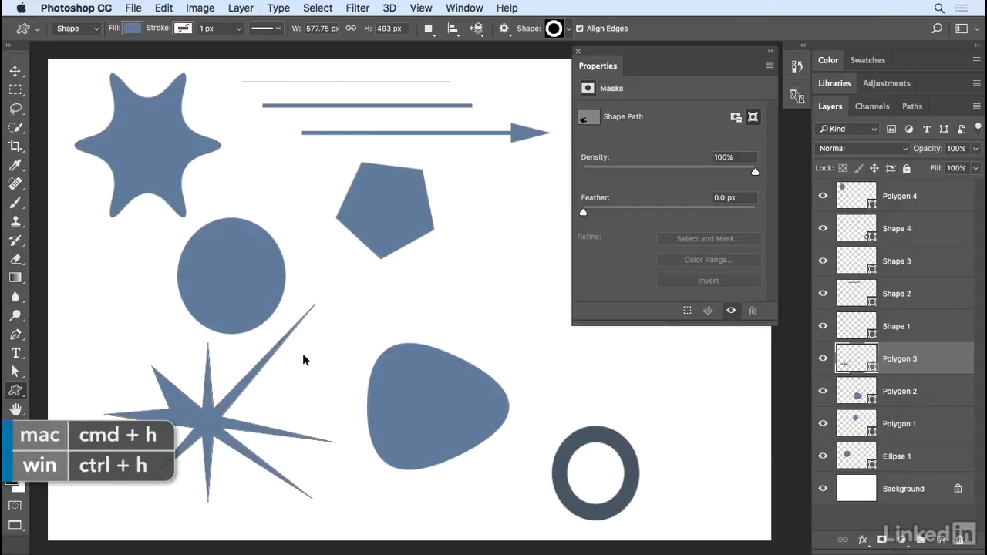
key("super+h")
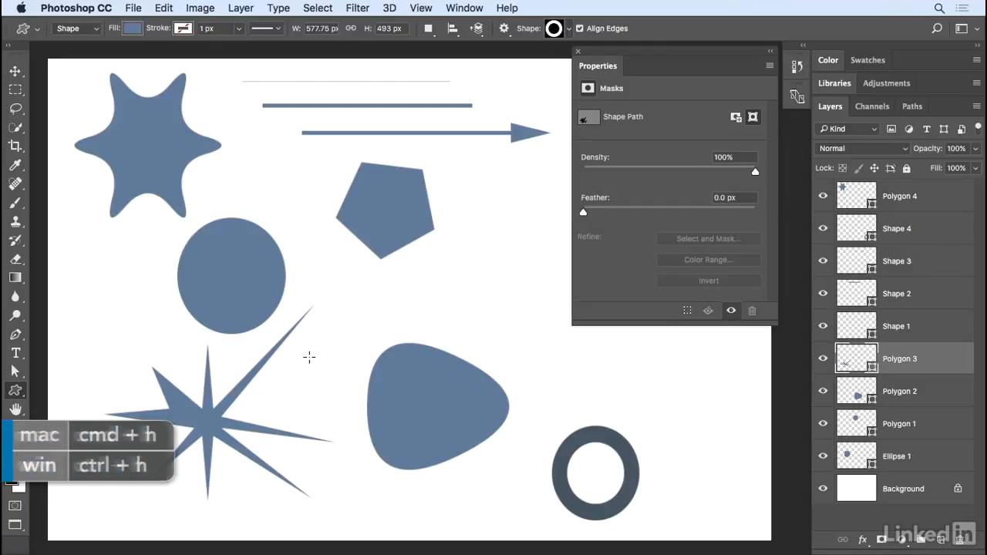
key("super+h")
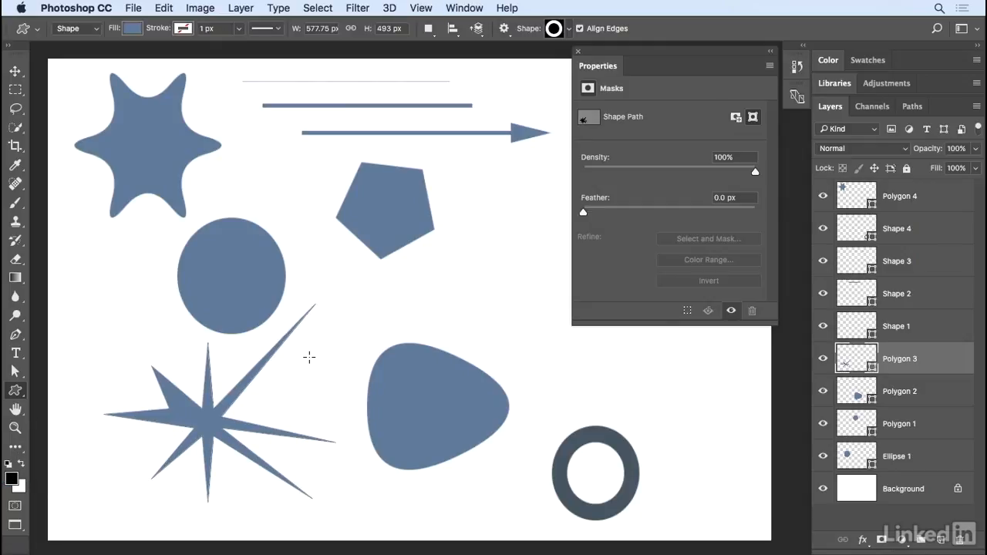